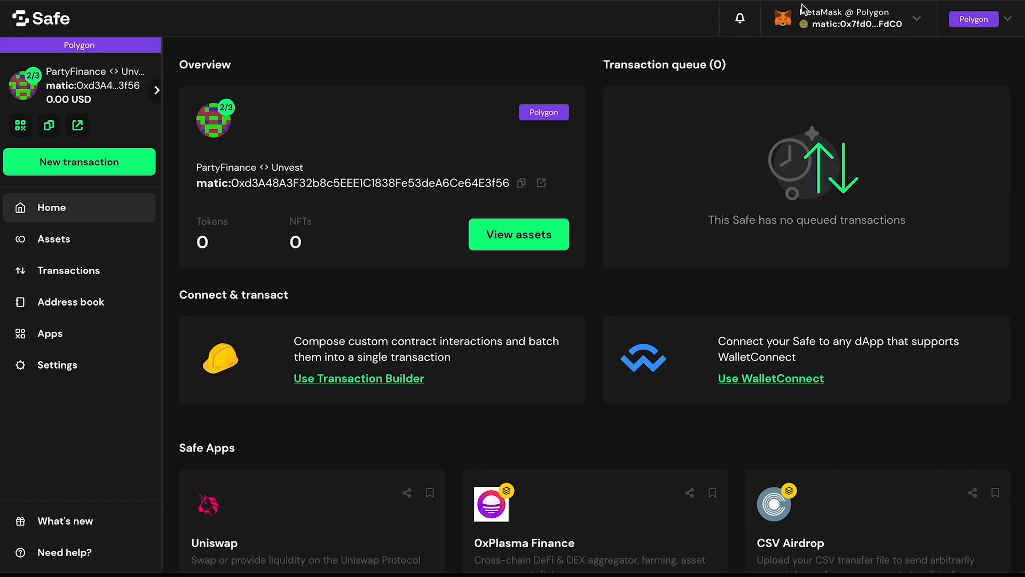
Step: Review the connected wallet's account and network details
left_click(913, 20)
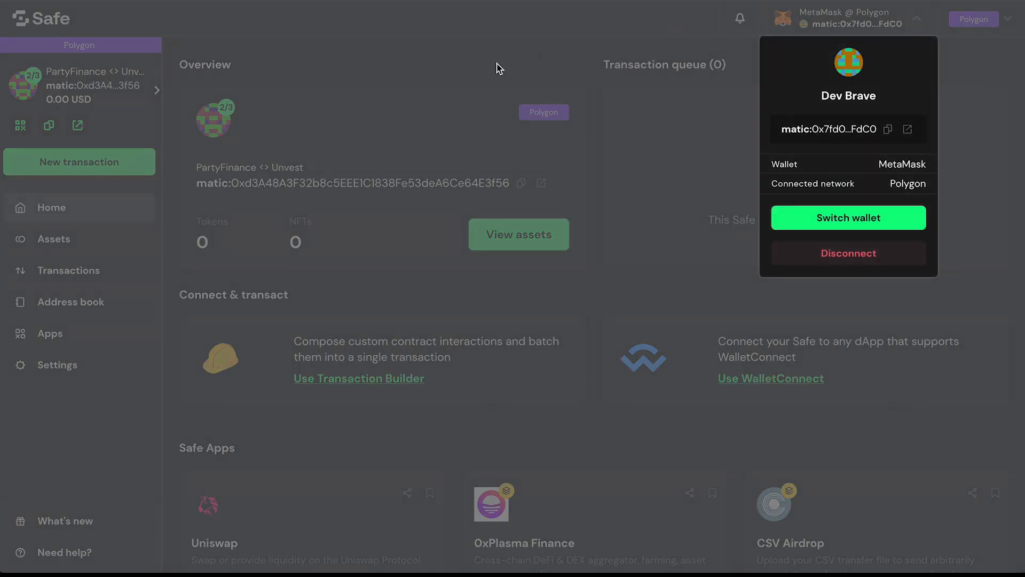
left_click(435, 55)
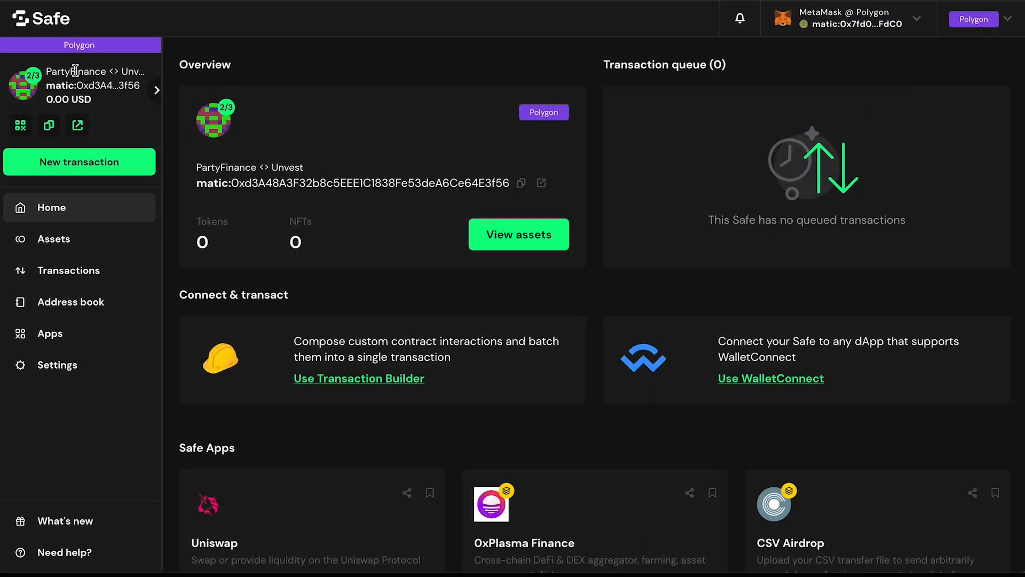
left_click(64, 335)
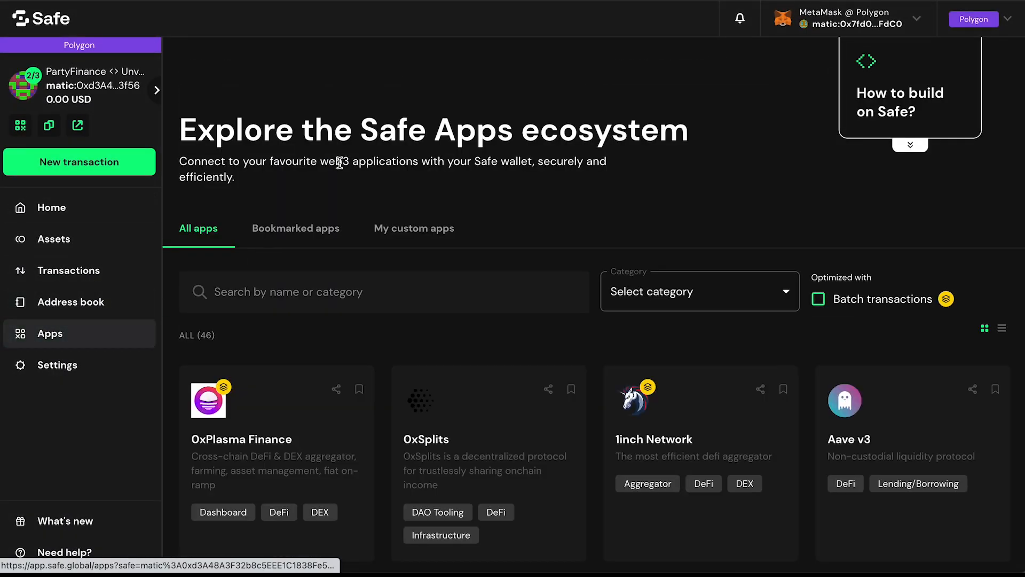
left_click(430, 226)
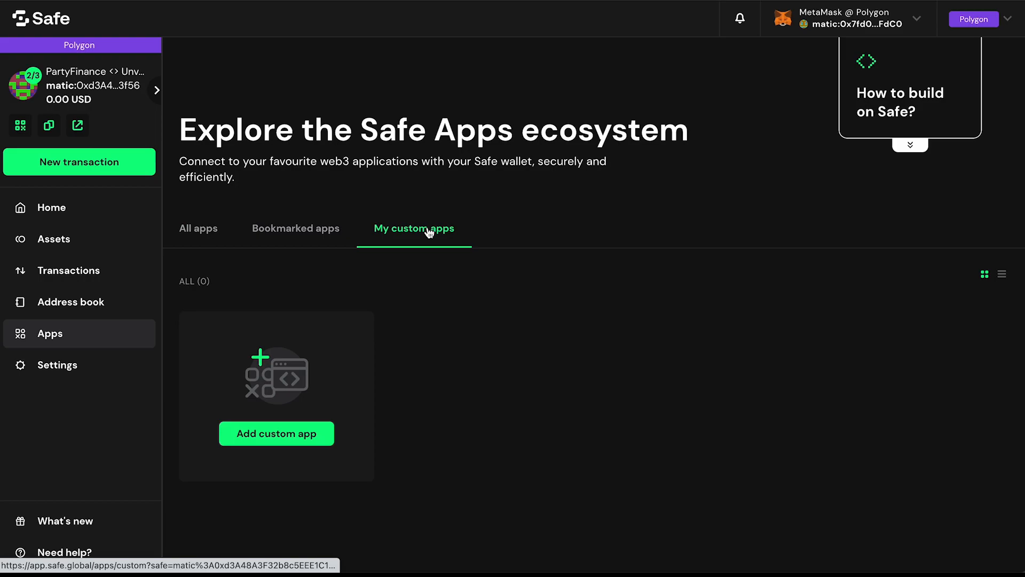
left_click(309, 433)
left_click(374, 239)
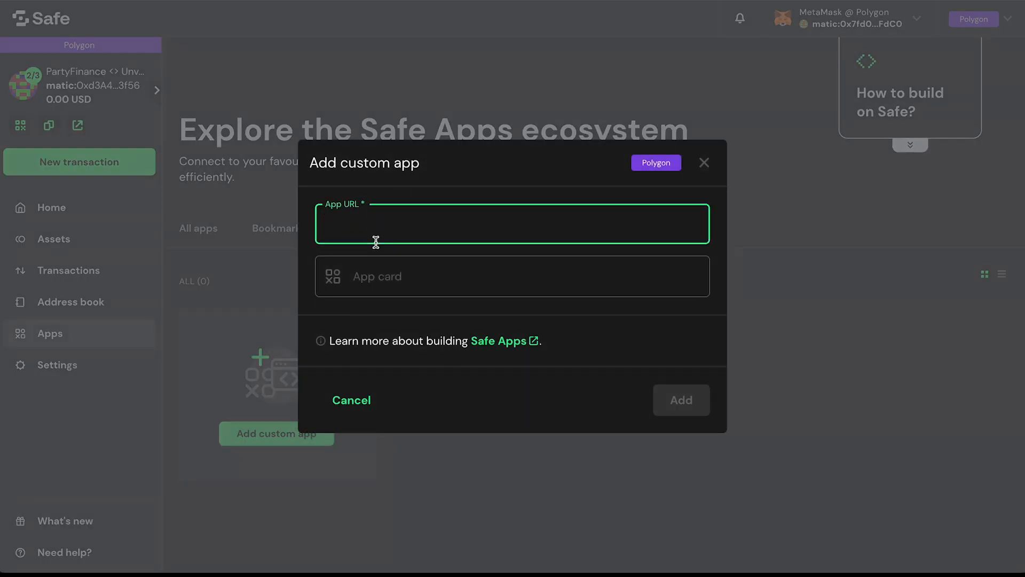
type("https:")
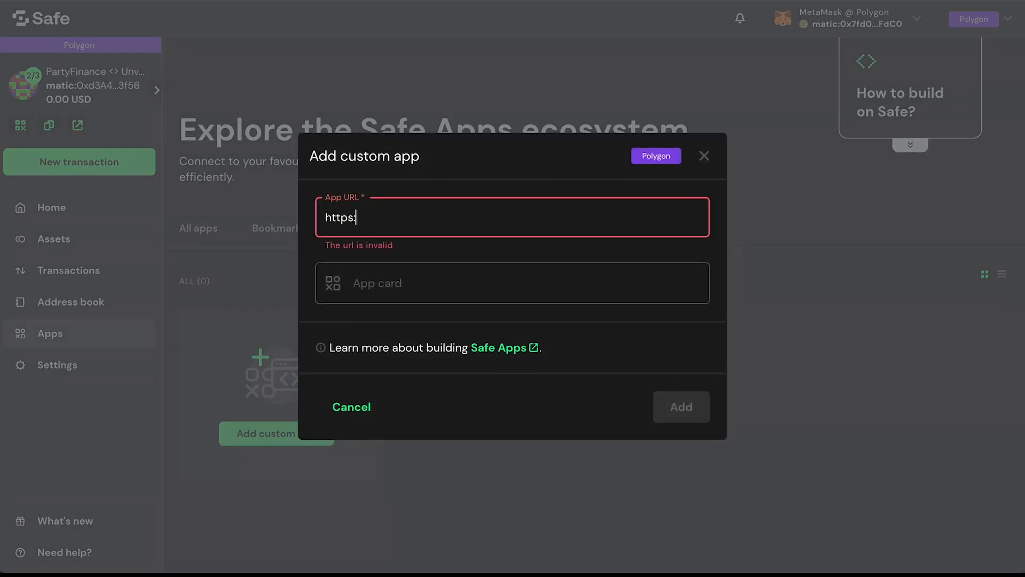
type("//app.unvest.io")
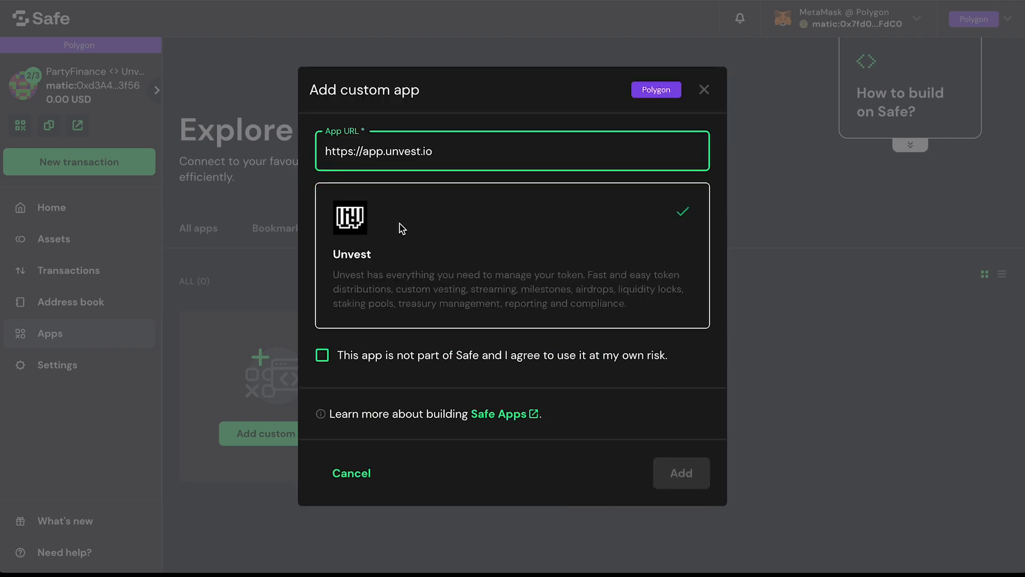
left_click(339, 355)
left_click(688, 481)
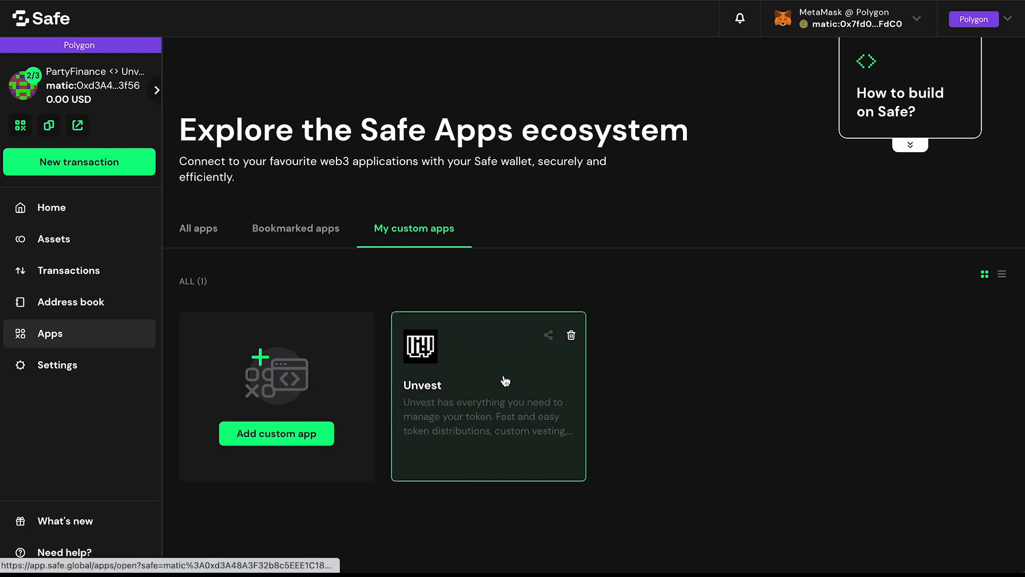
Step: Launch the Unvest custom app and enter its Team dashboard
left_click(505, 381)
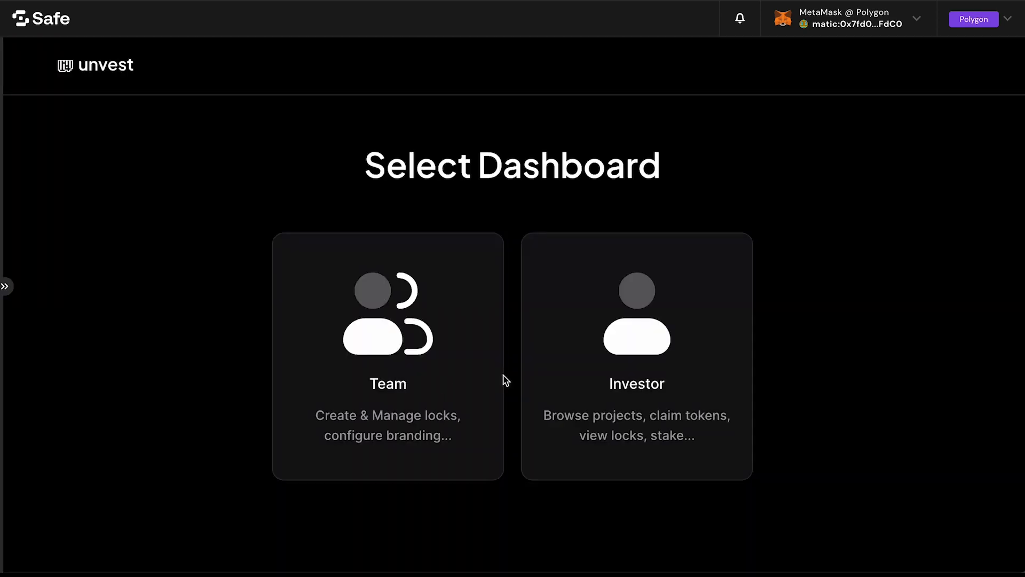
left_click(423, 292)
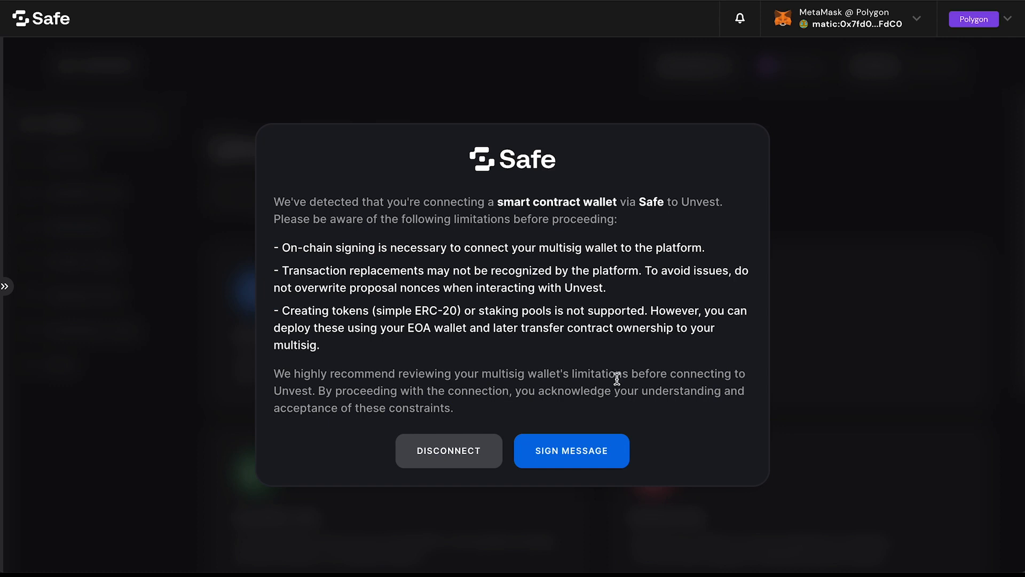
Step: Submit the Unvest sign-in message as a Safe transaction and sign it with the MetaMask wallet
left_click(582, 458)
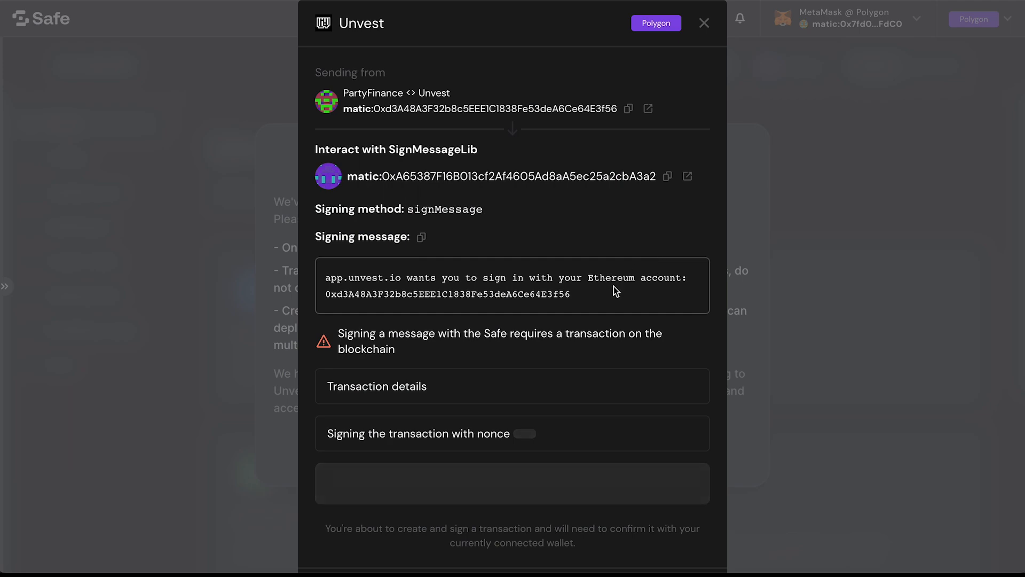
scroll(593, 305, "down", 5)
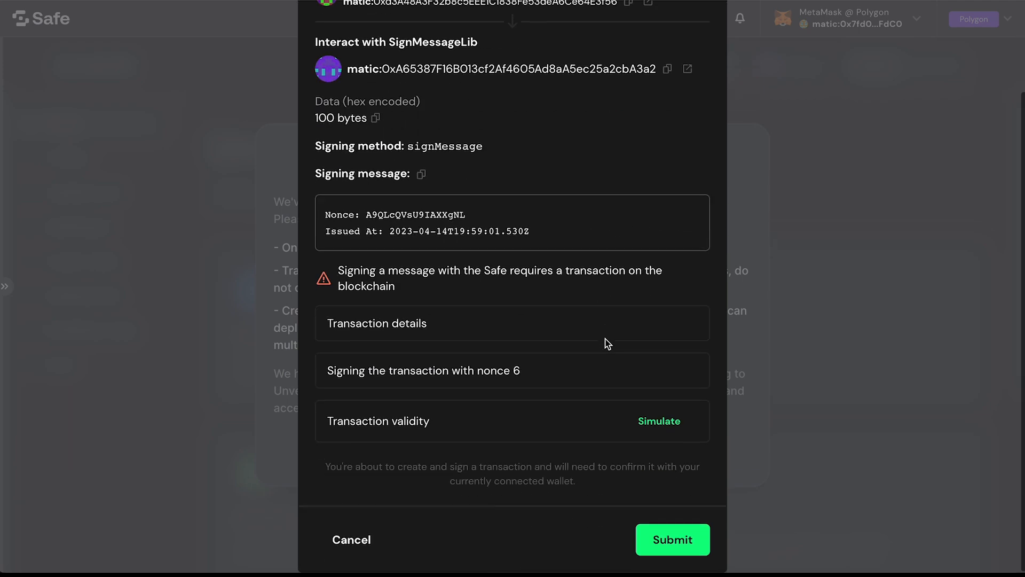
left_click(692, 525)
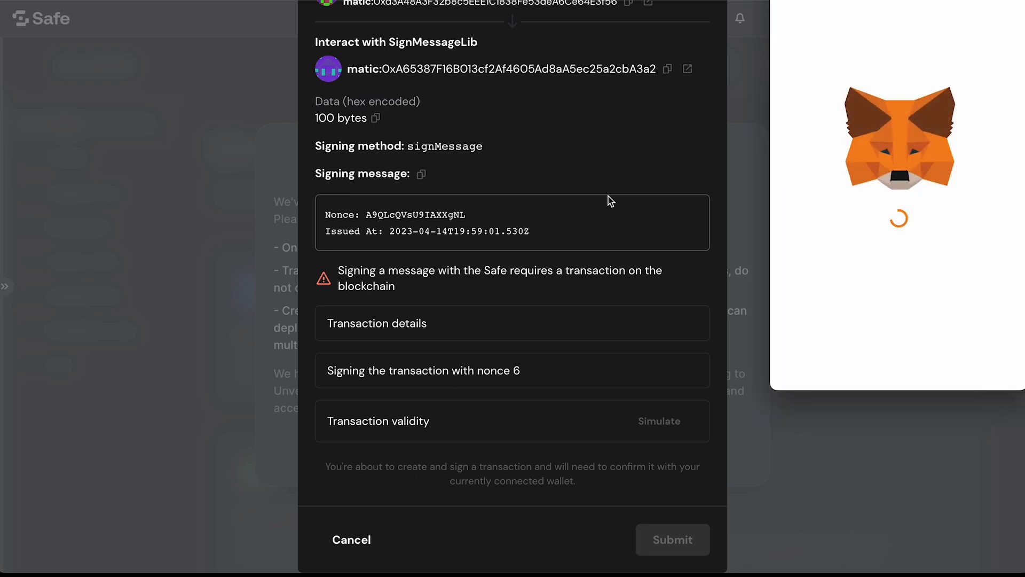
scroll(958, 235, "down", 10)
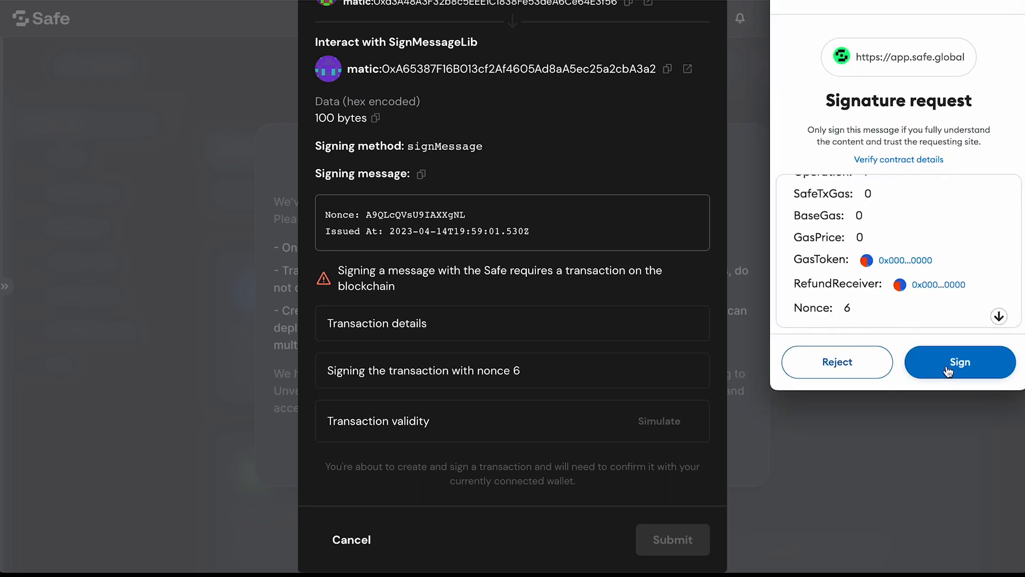
left_click(948, 370)
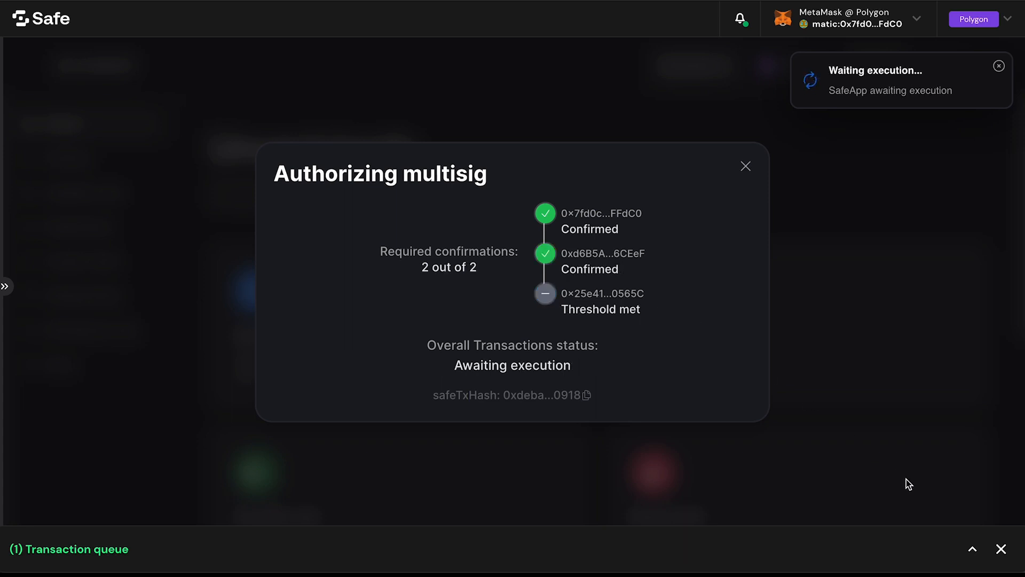
Step: Execute the queued signMessage transaction, confirming it in MetaMask with the Aggressive gas fee
left_click(972, 549)
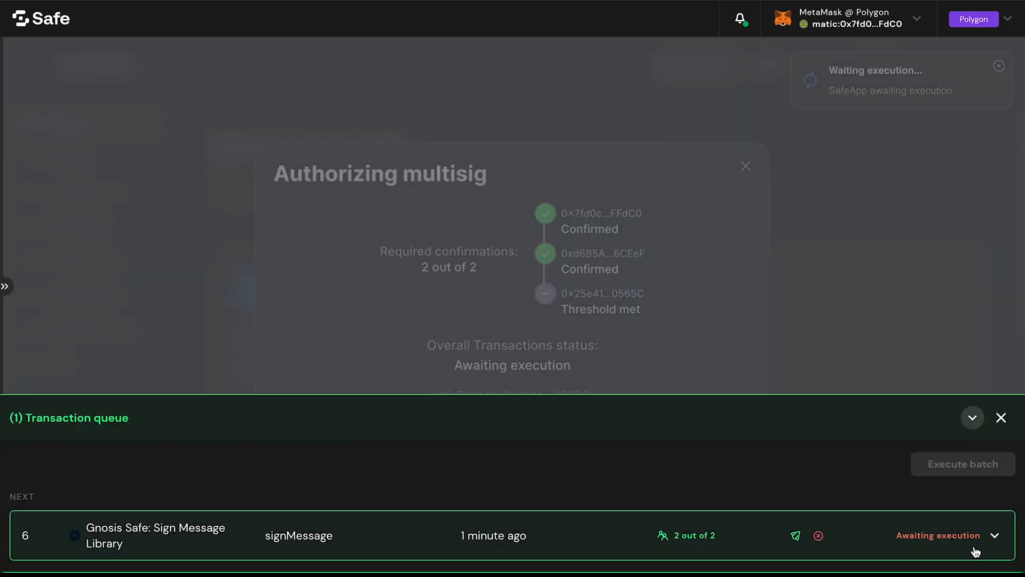
left_click(797, 535)
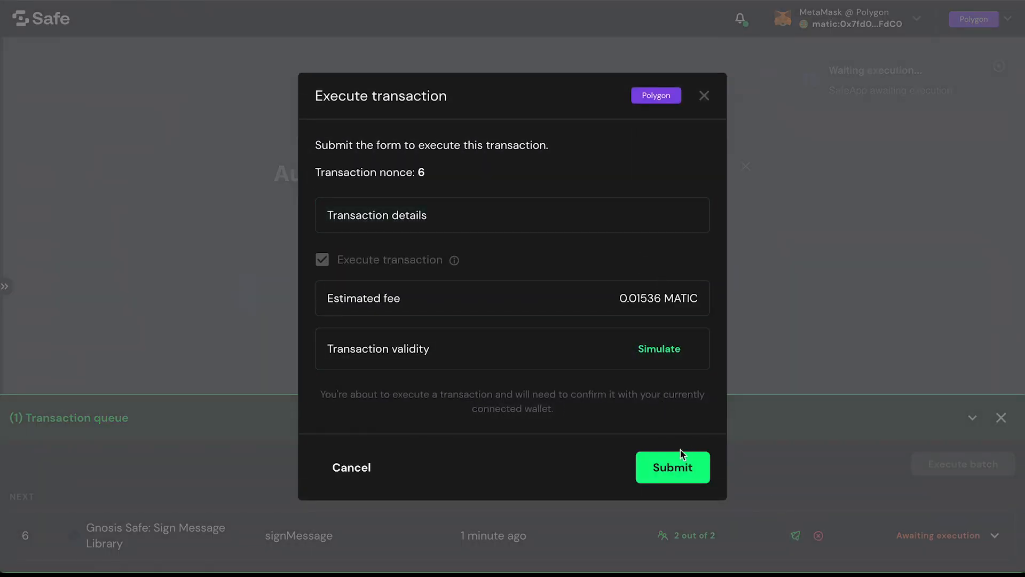
left_click(679, 454)
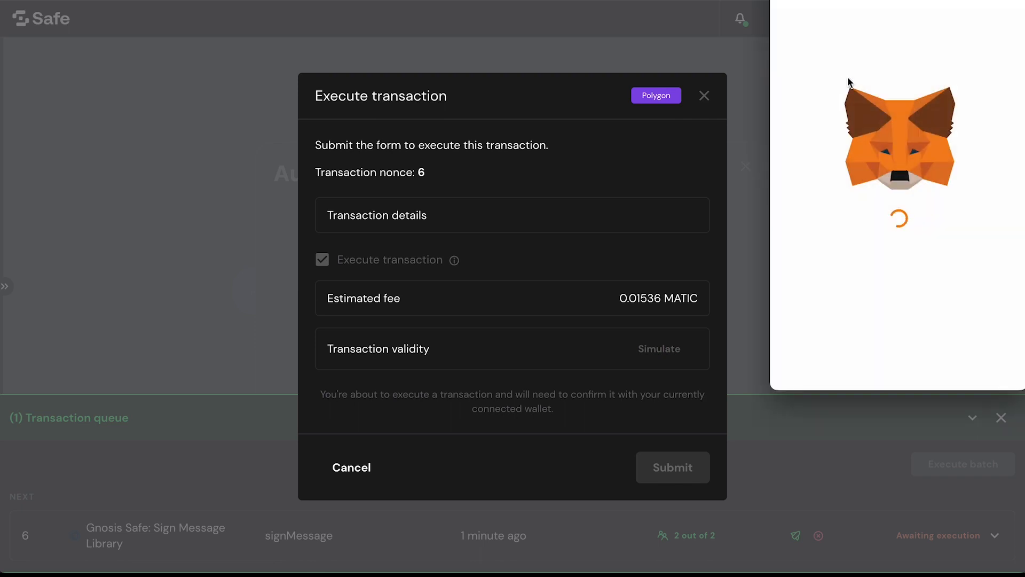
left_click(936, 178)
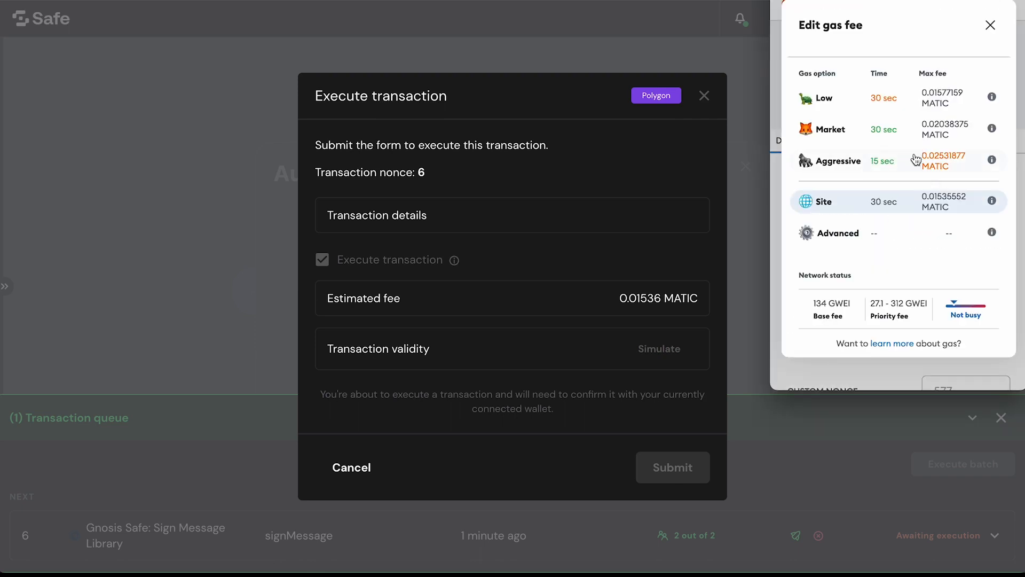
left_click(915, 160)
scroll(912, 177, "down", 1)
left_click(952, 357)
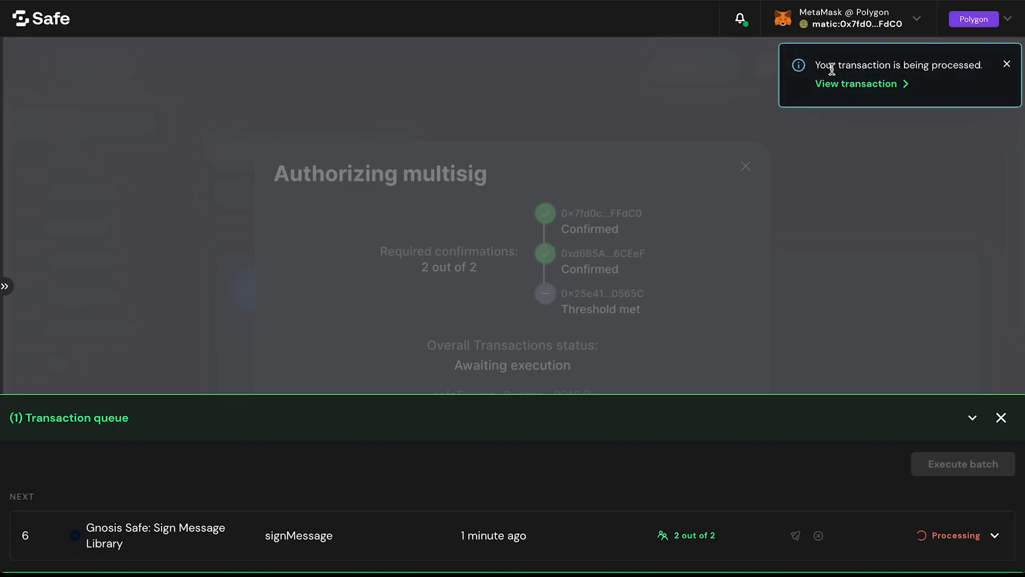
left_click(972, 418)
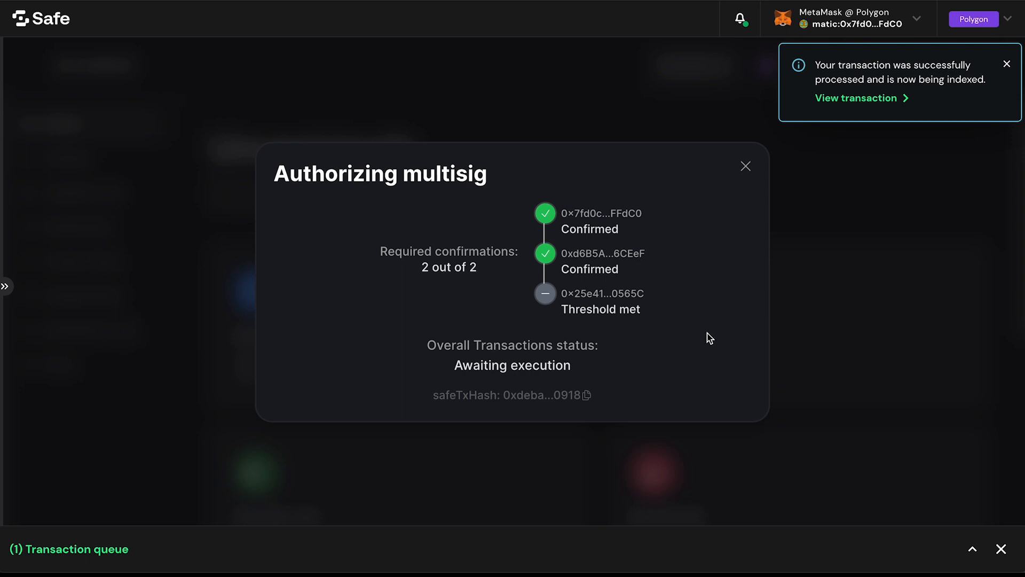
Step: Check the signMessage transaction's status in the queue and the MetaMask activity, then dismiss the execution notification
left_click(971, 550)
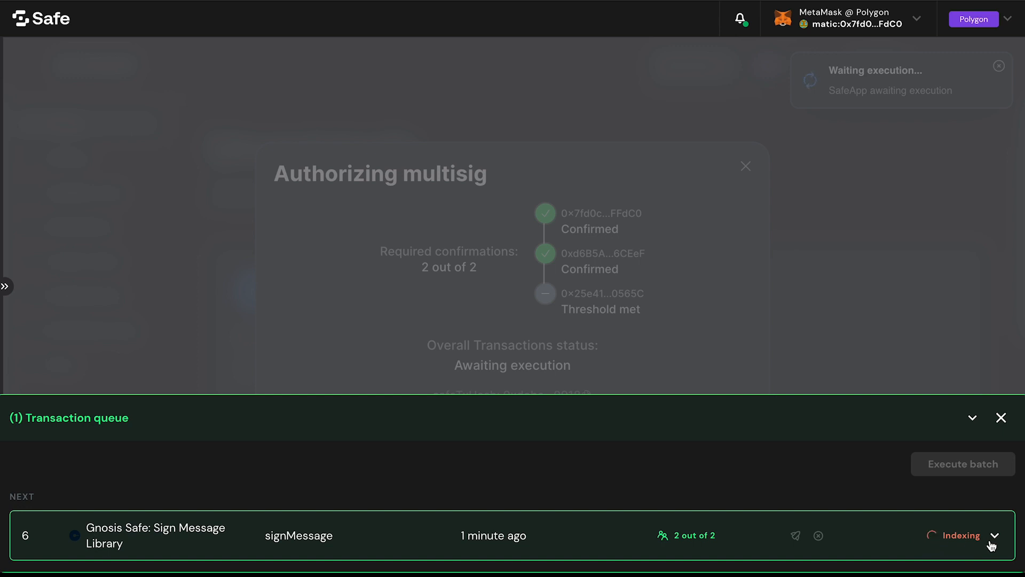
left_click(873, 1)
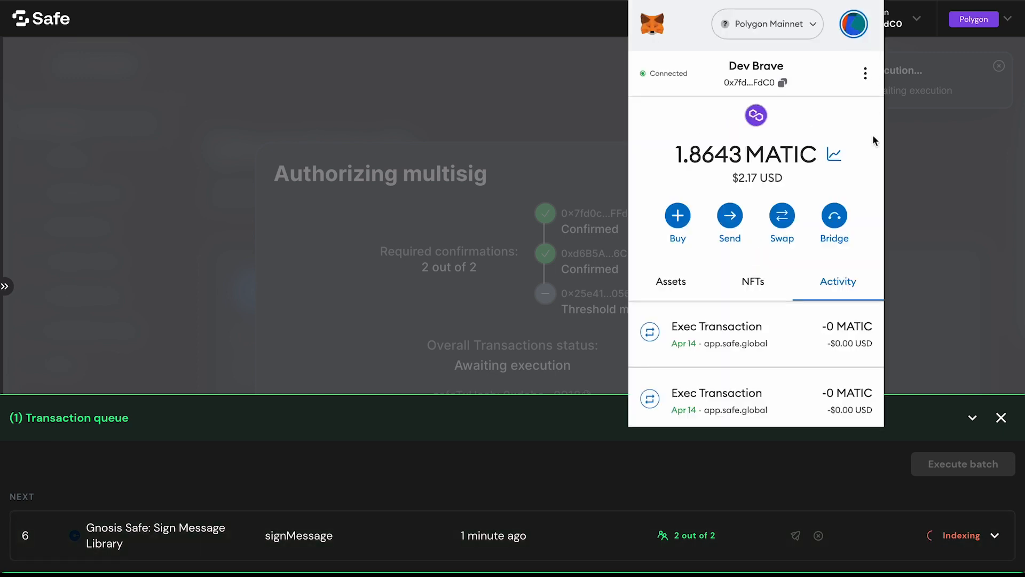
left_click(622, 440)
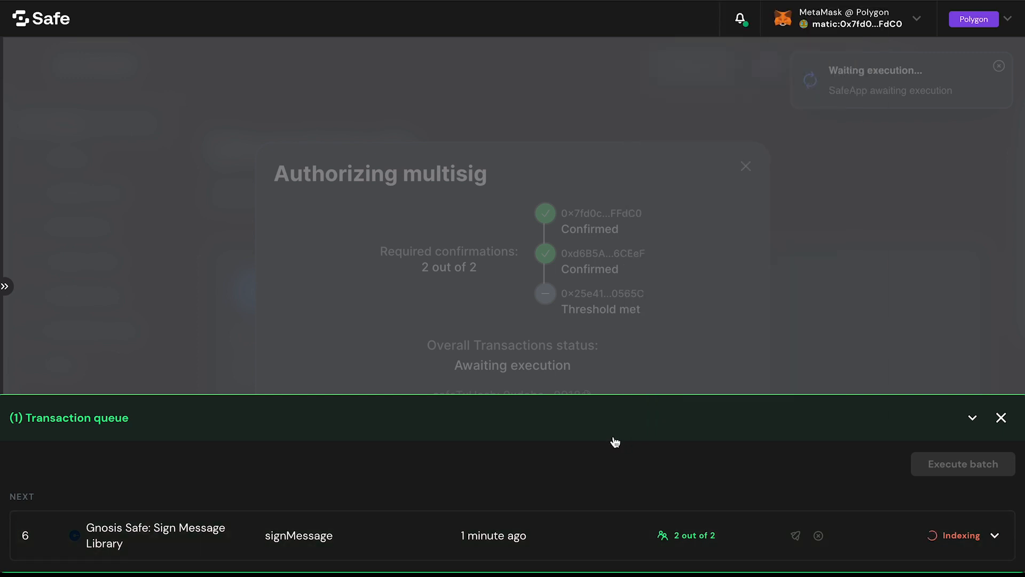
left_click(972, 417)
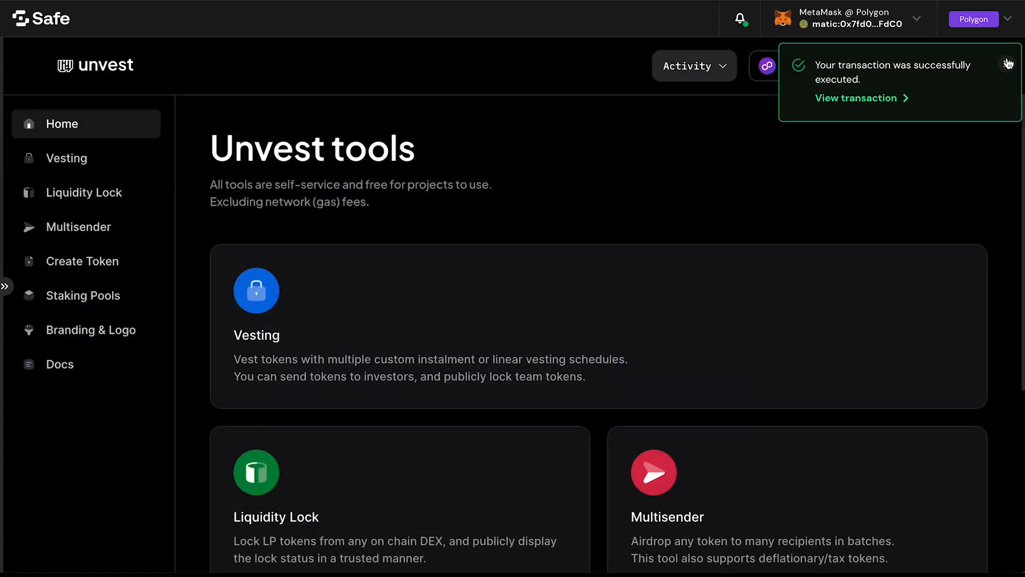
left_click(1007, 64)
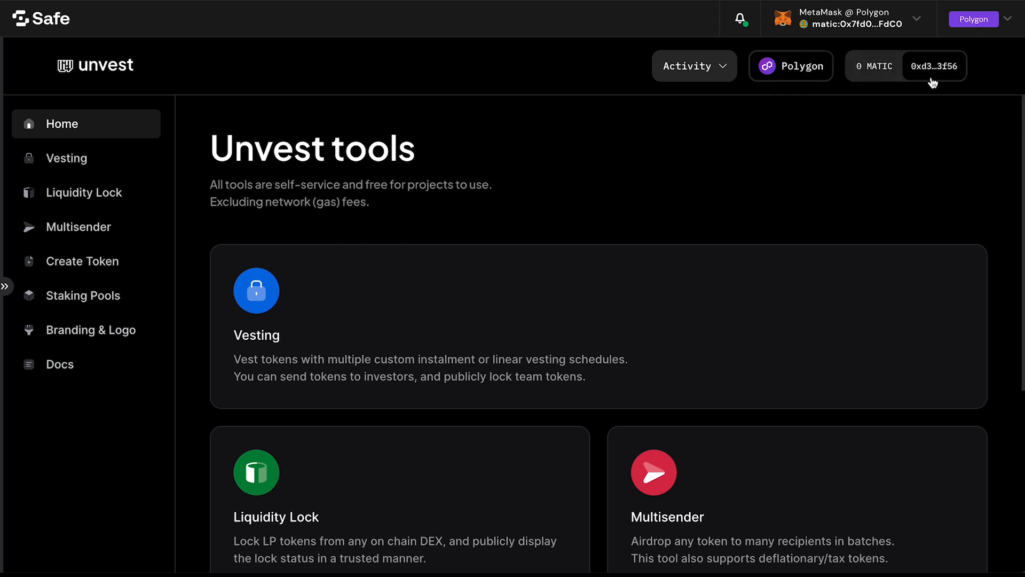
Step: Start a new vesting round using the PartyFinance token contract address 0xe46b4a950c389e80621d10dfc398e91613c7e25e and proceed to the vesting schedule
left_click(550, 311)
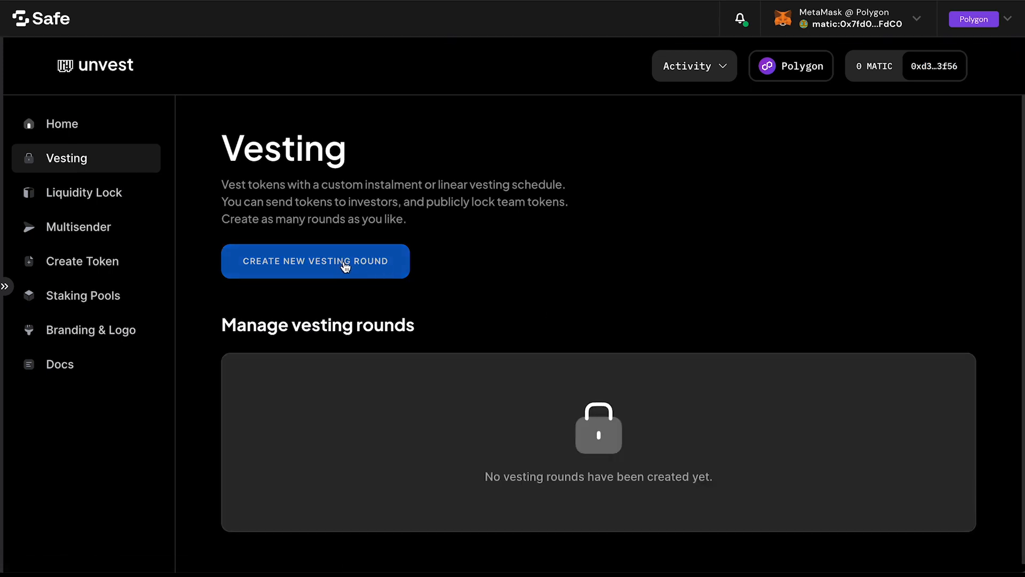
left_click(346, 266)
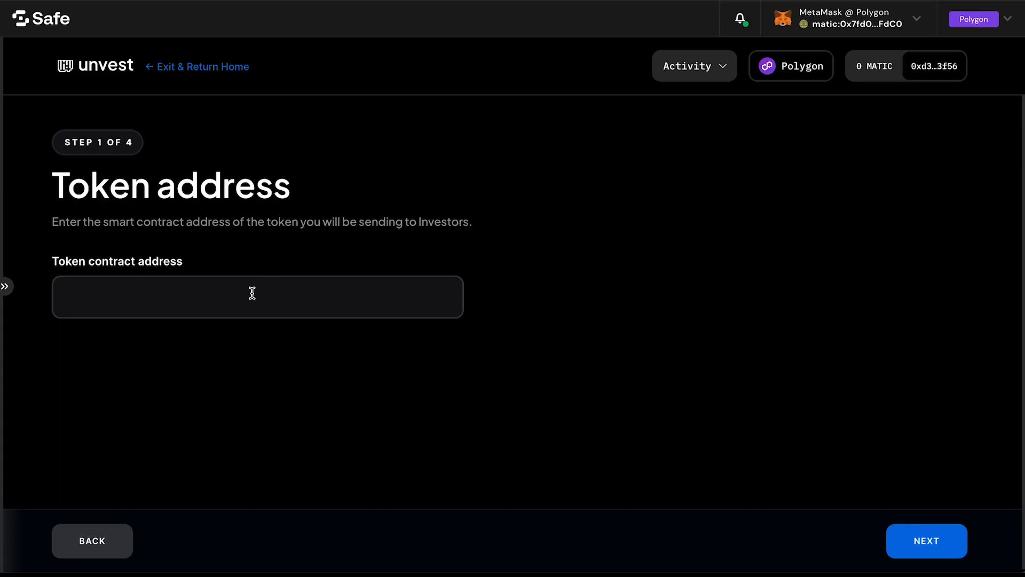
left_click(252, 291)
key("ctrl+v")
left_click(397, 223)
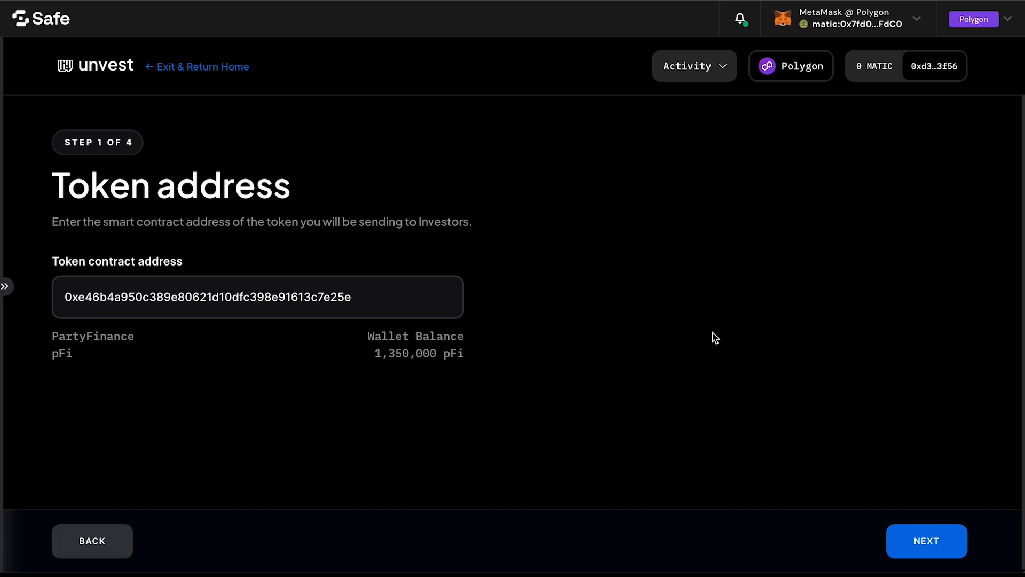
left_click(917, 532)
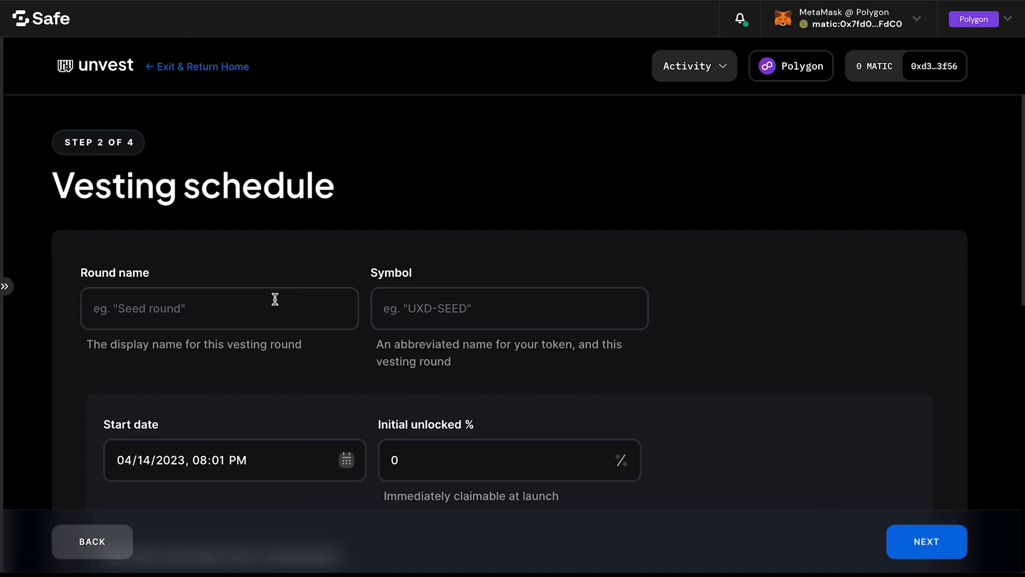
Step: Name the vesting round "pFi 6 Months" and set its symbol to "pFi-6MO"
left_click(275, 298)
type("P")
key("BackSpace")
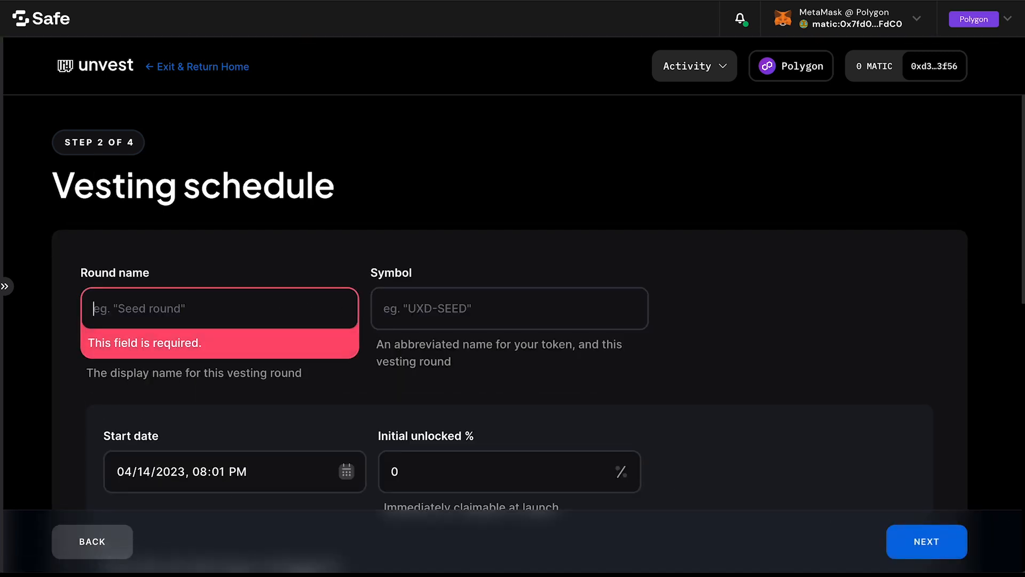
type("pFi")
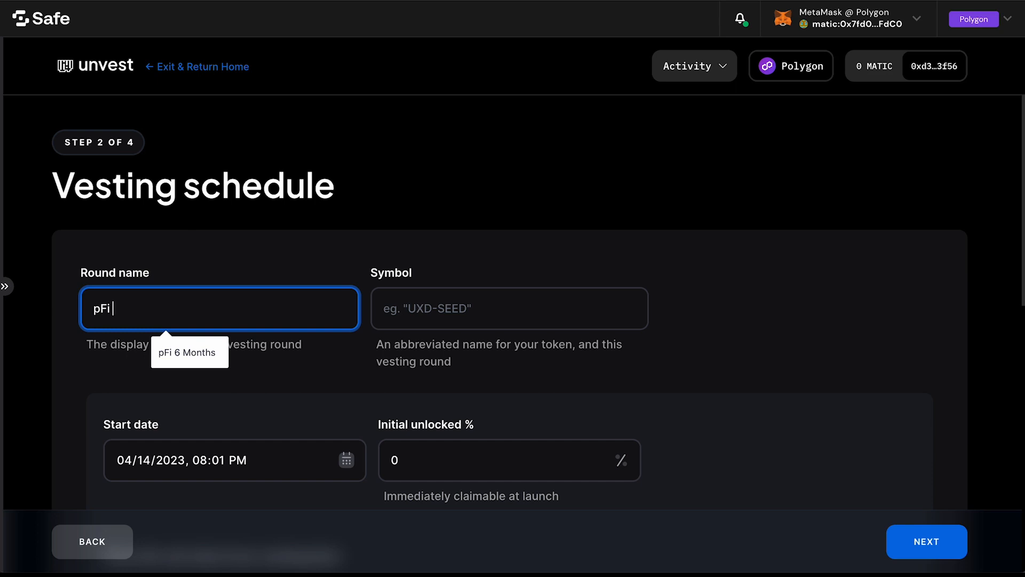
type(" 6 Months")
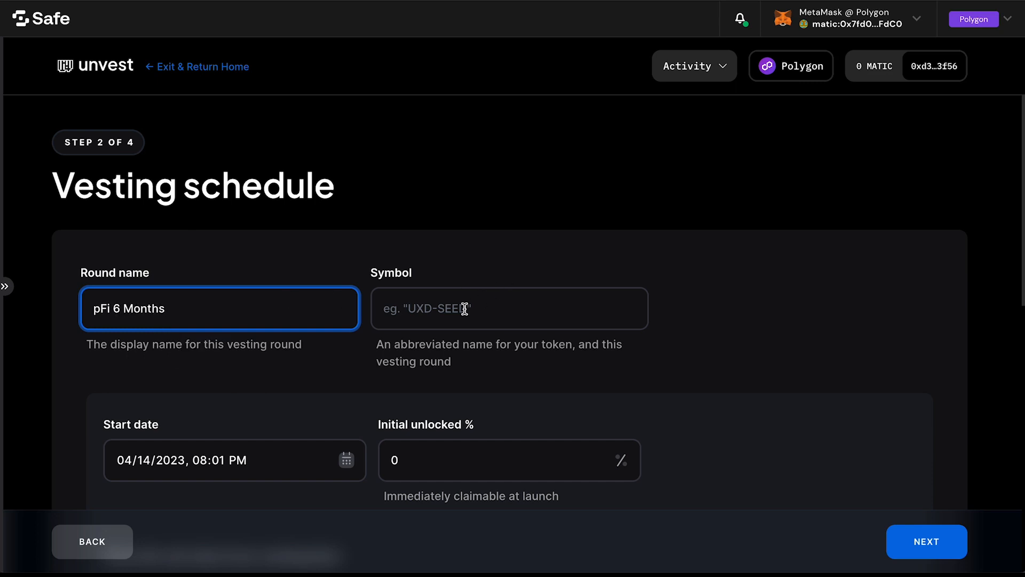
left_click(462, 309)
type("pF")
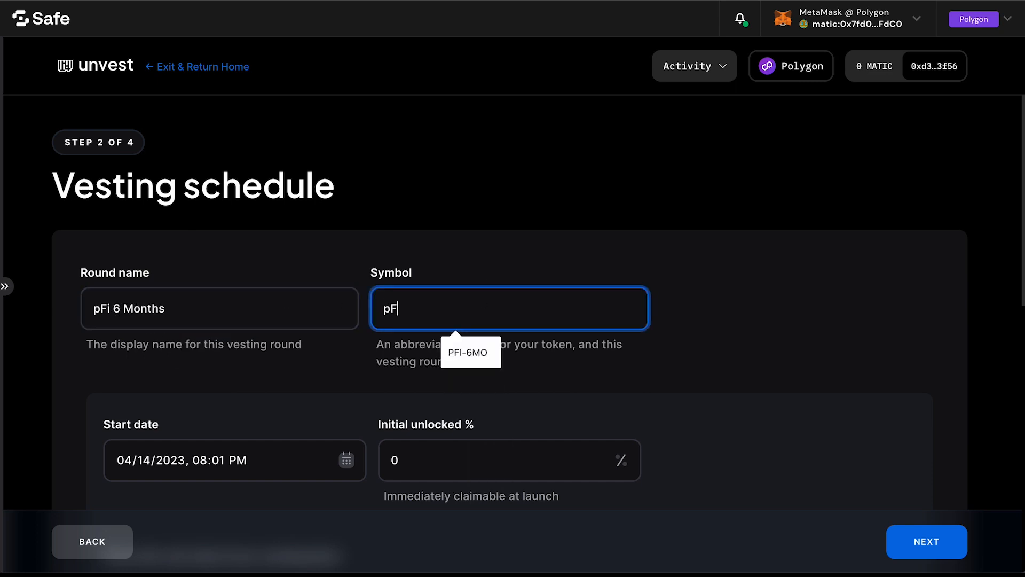
type("i-6MO")
left_click(538, 245)
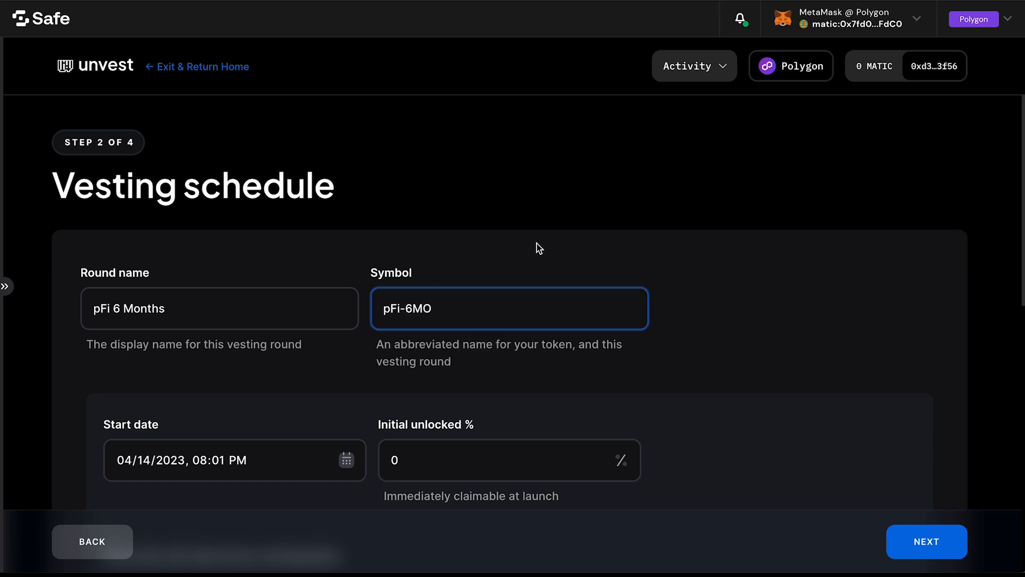
Step: Set the end date of the vesting schedule to 10/11/2023, 08:01 PM
scroll(534, 245, "down", 3)
scroll(299, 249, "down", 5)
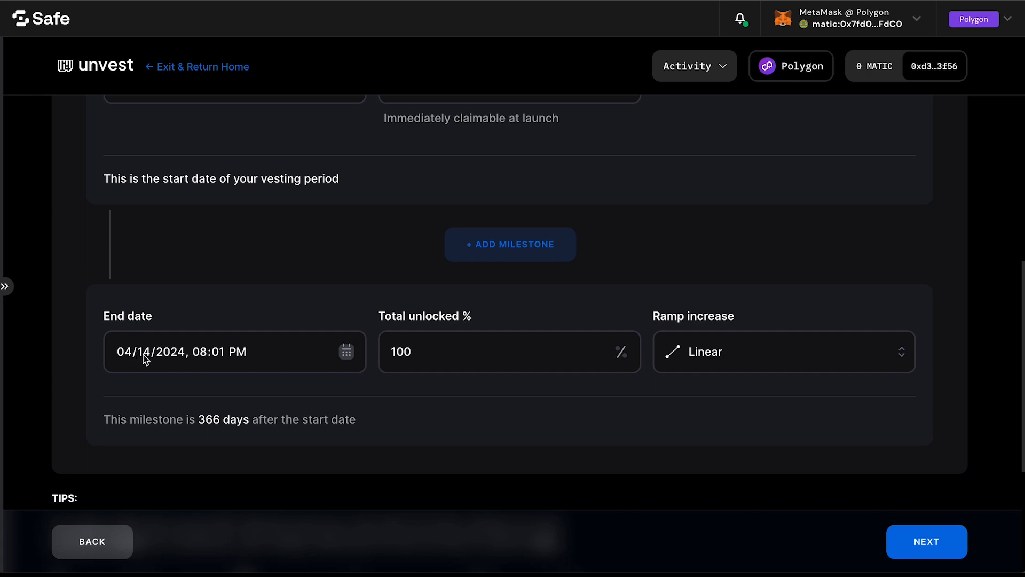
left_click(166, 353)
key("Down")
key("Left")
key("Left")
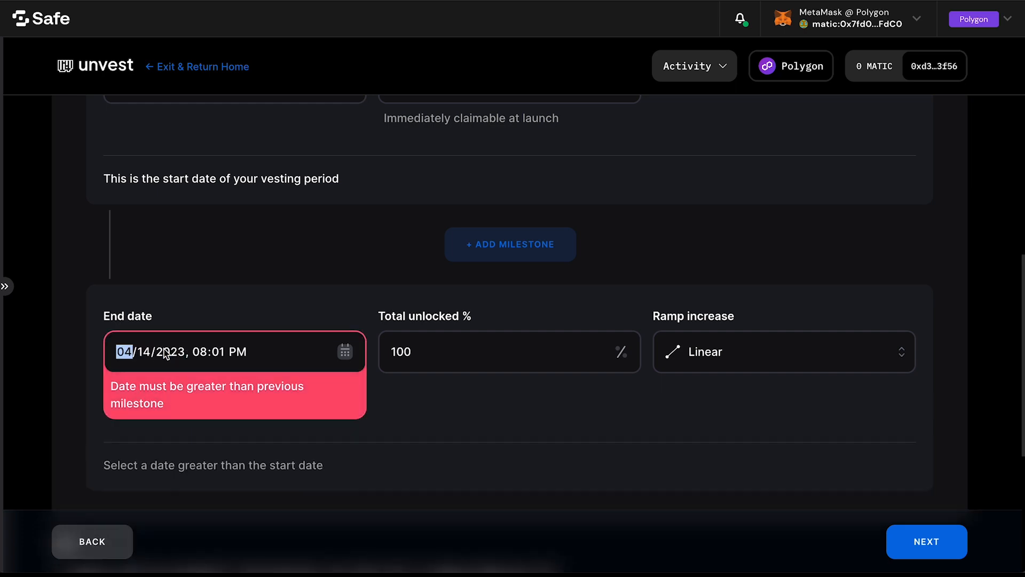
key("Up")
key("Up")
key("Up")
key("Up")
key("Up")
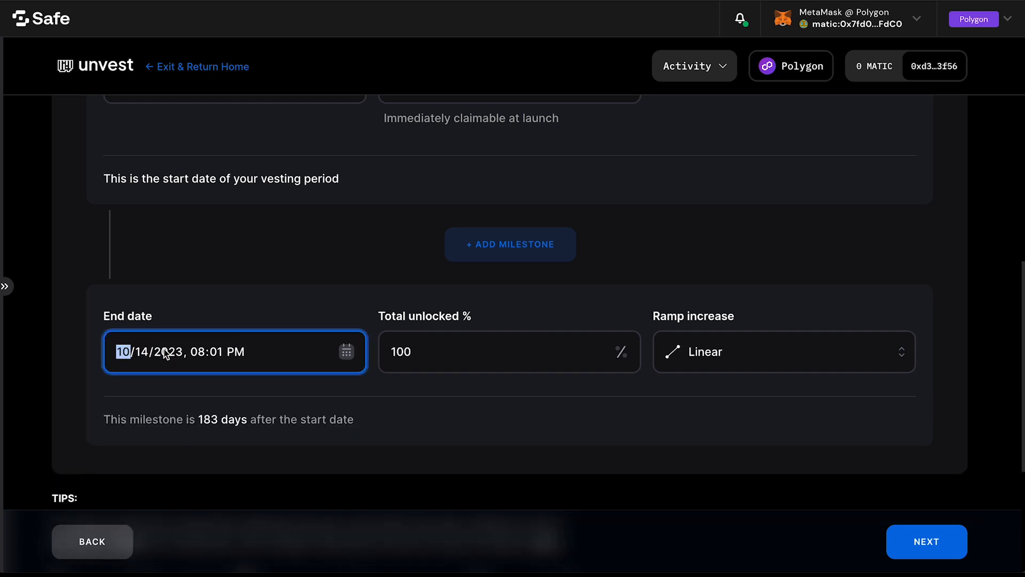
key("Right")
key("Down")
key("Down")
key("Down")
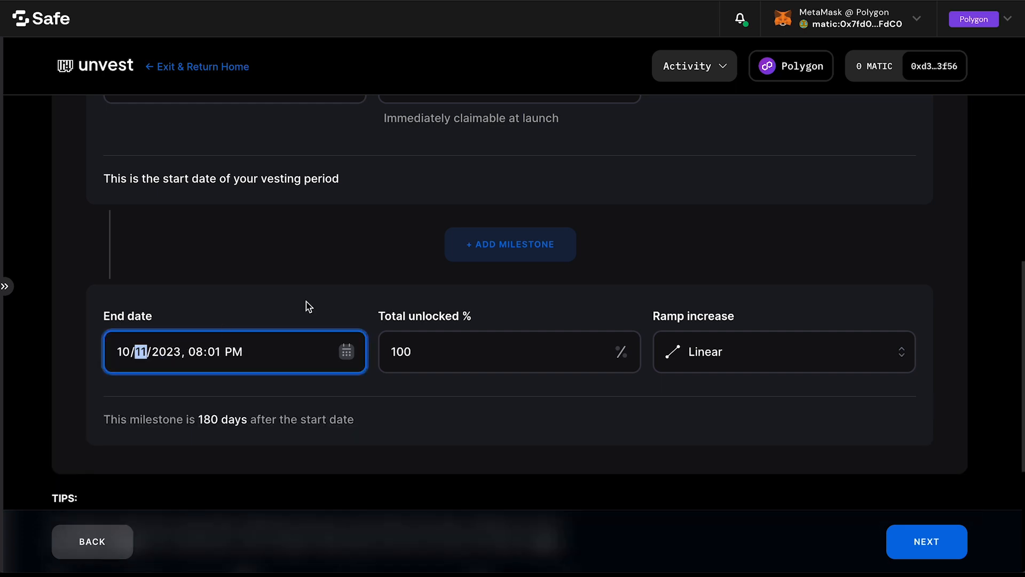
left_click(536, 396)
Step: Set the end milestone's ramp increase to Step and proceed to adding recipients
scroll(718, 299, "up", 1)
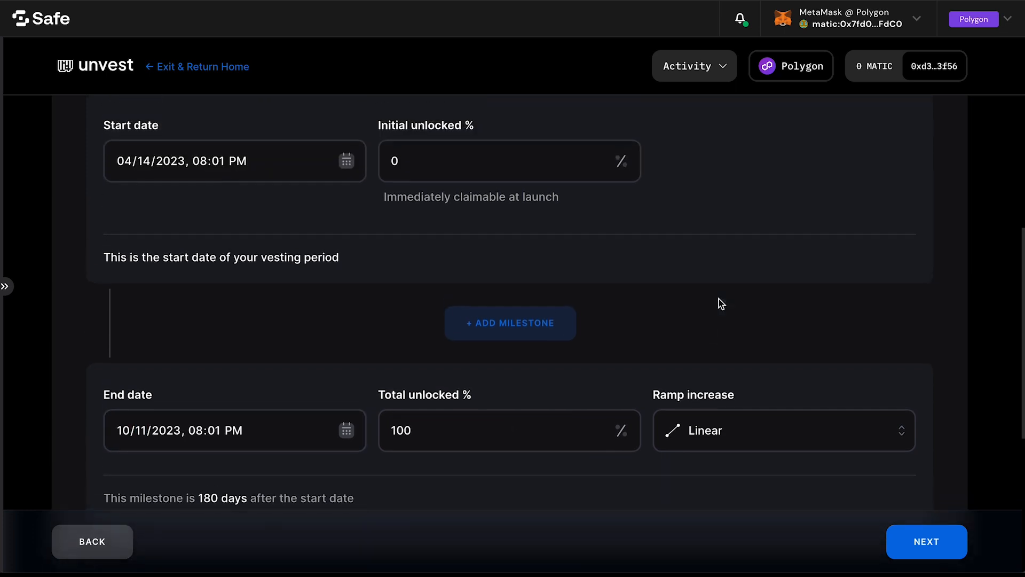
left_click(745, 411)
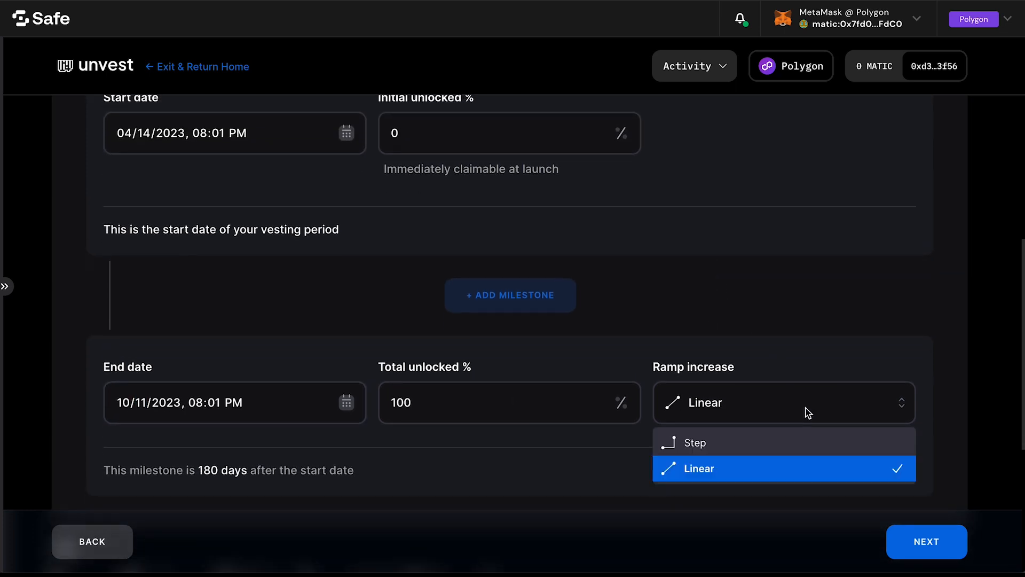
left_click(747, 441)
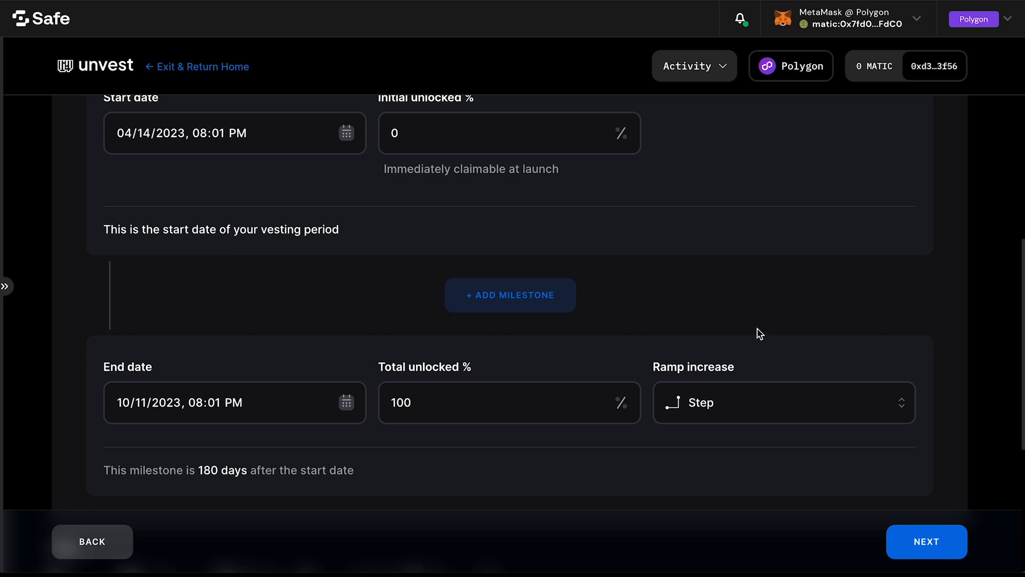
scroll(757, 331, "up", 1)
scroll(758, 331, "down", 1)
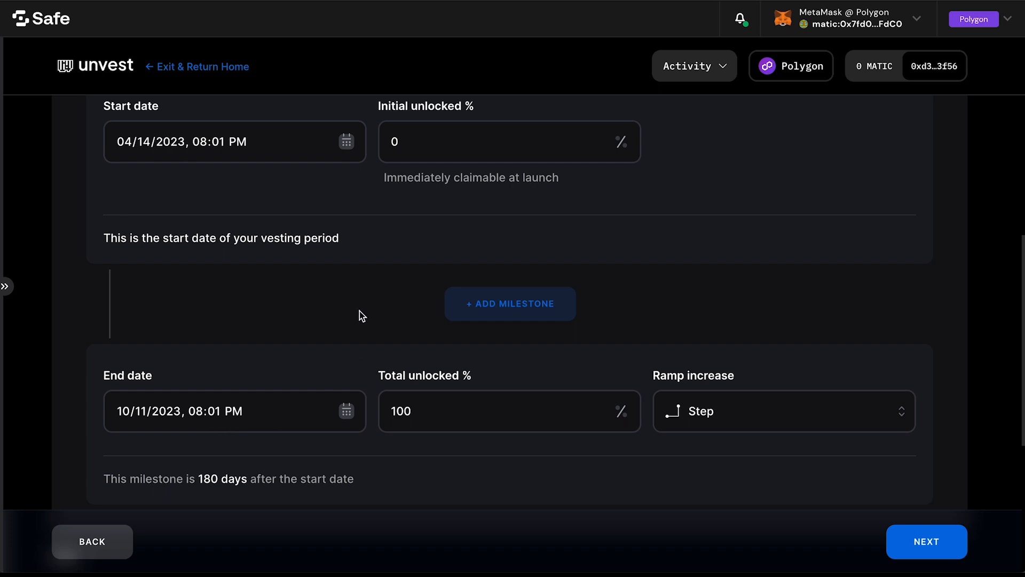
scroll(286, 341, "down", 5)
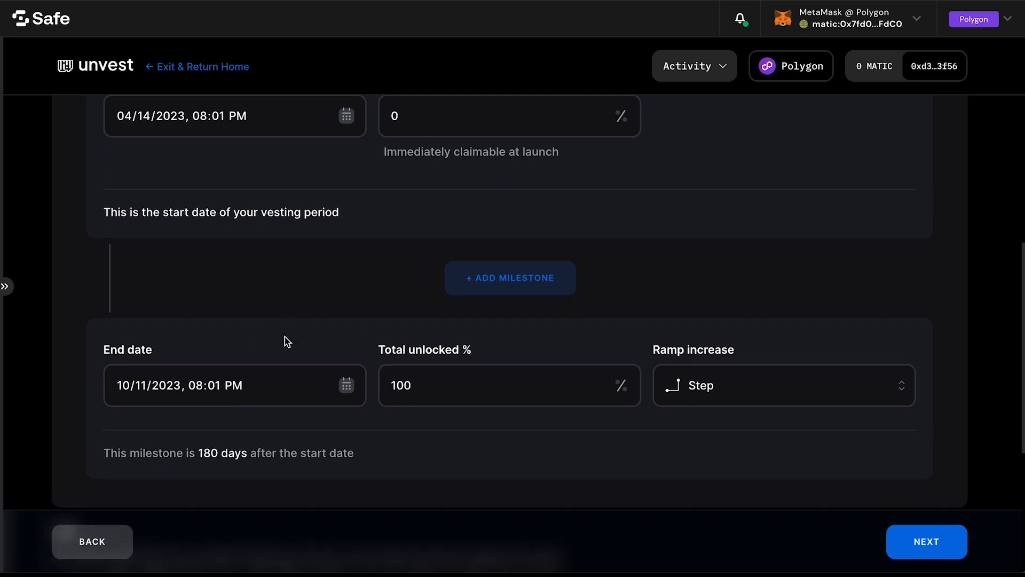
left_click(896, 540)
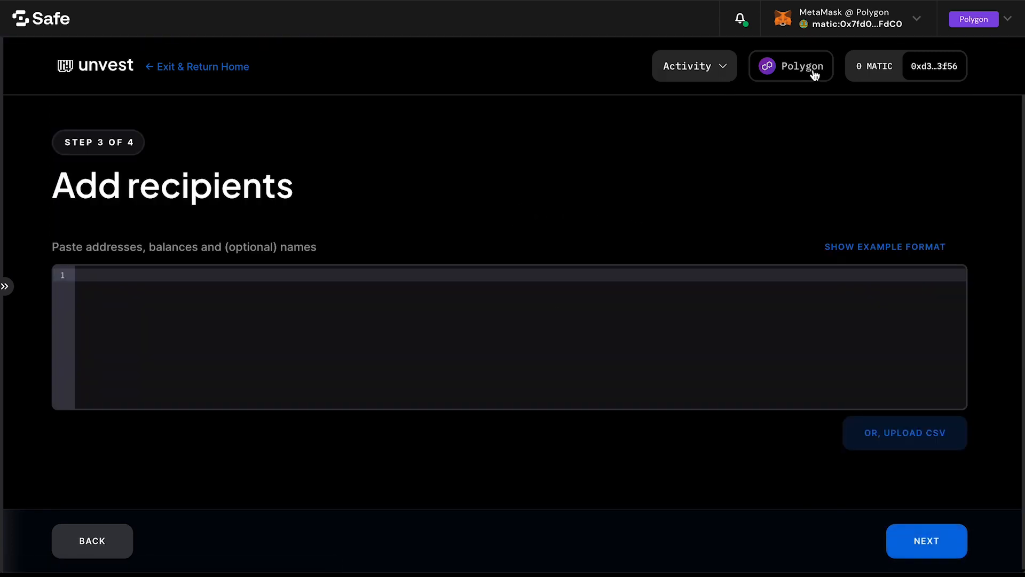
Step: Copy the Safe wallet's own address and enter it on the first recipient line without the "matic:" prefix
left_click(7, 287)
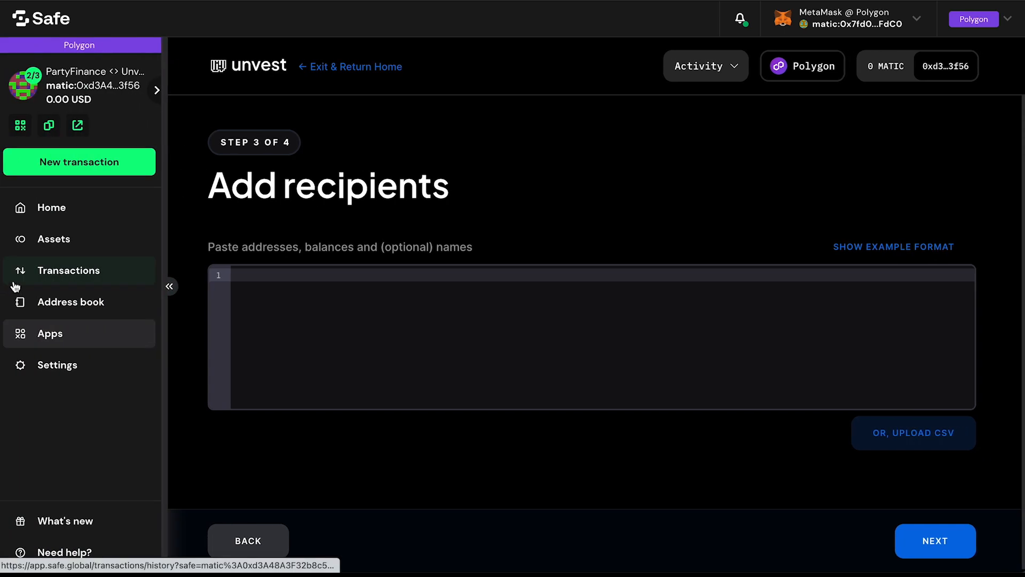
left_click(50, 130)
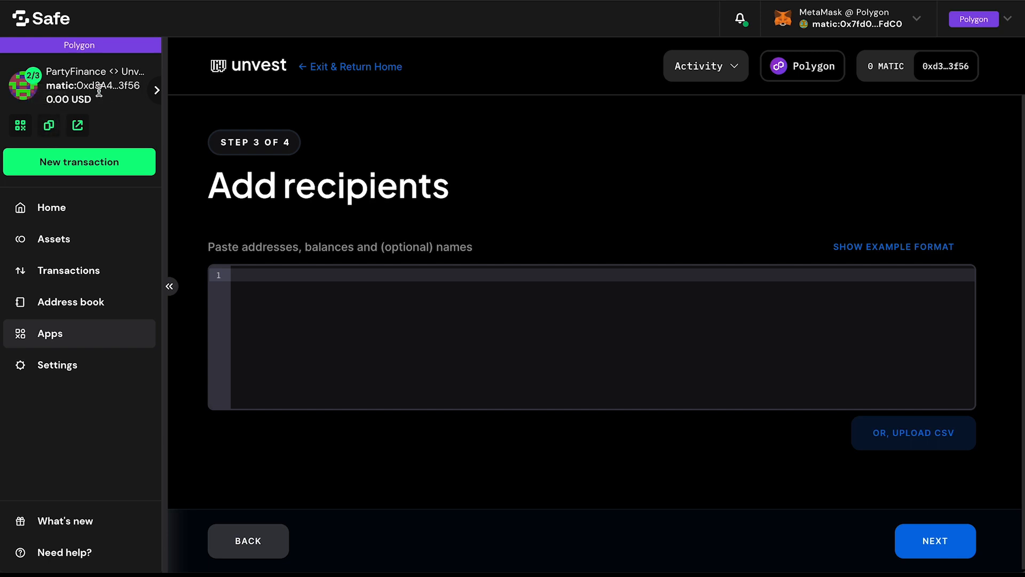
left_click(169, 286)
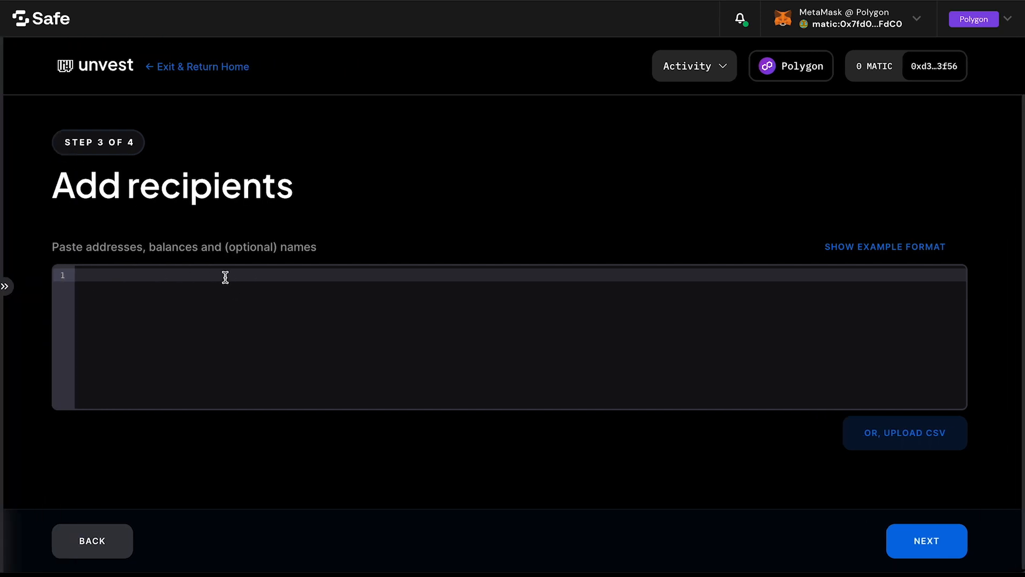
left_click(224, 275)
key("ctrl+v")
key("ctrl+Left")
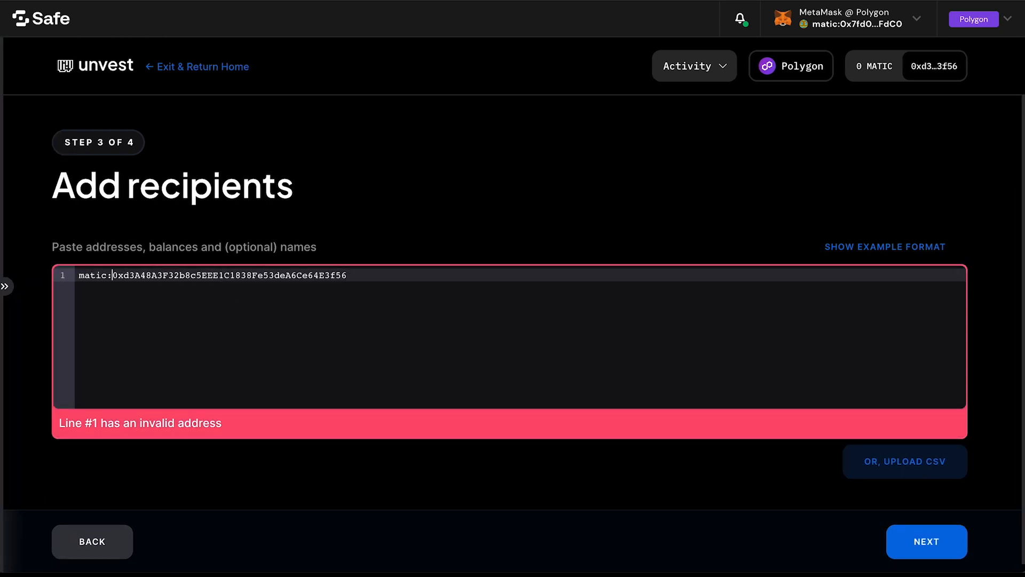
key("BackSpace")
key("BackSpace")
key("BackSpace")
key("BackSpace")
key("BackSpace")
key("BackSpace")
key("End")
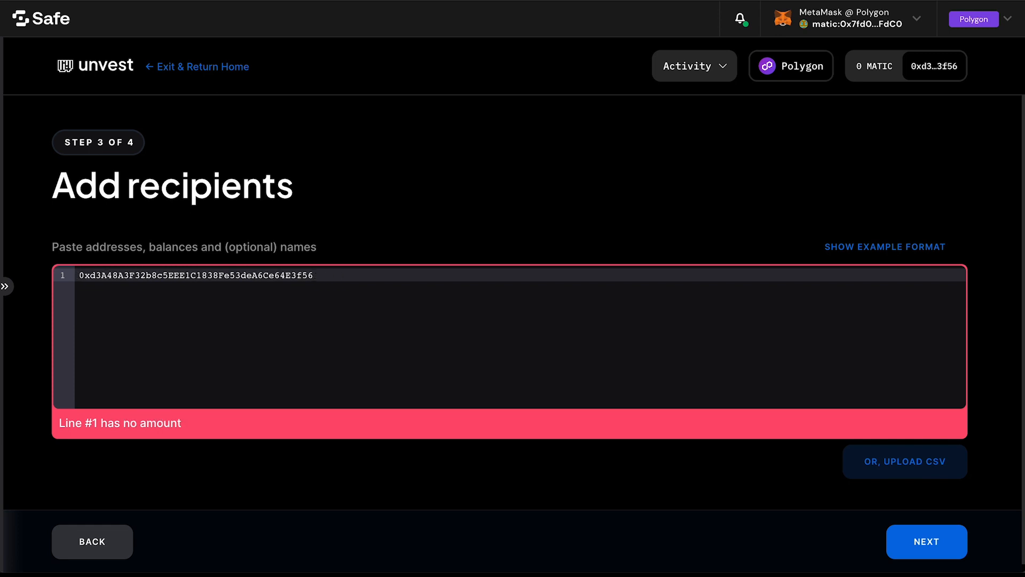
Step: Complete the recipient line with amount 350000 and the name MultisigWithUnvest, separated by commas, and proceed to the final check
type(",")
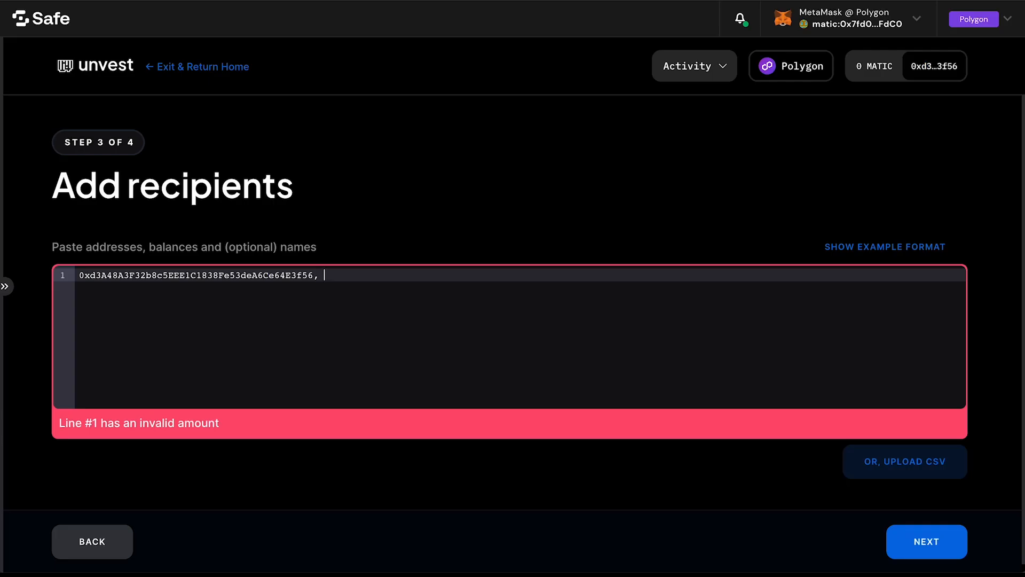
type("350")
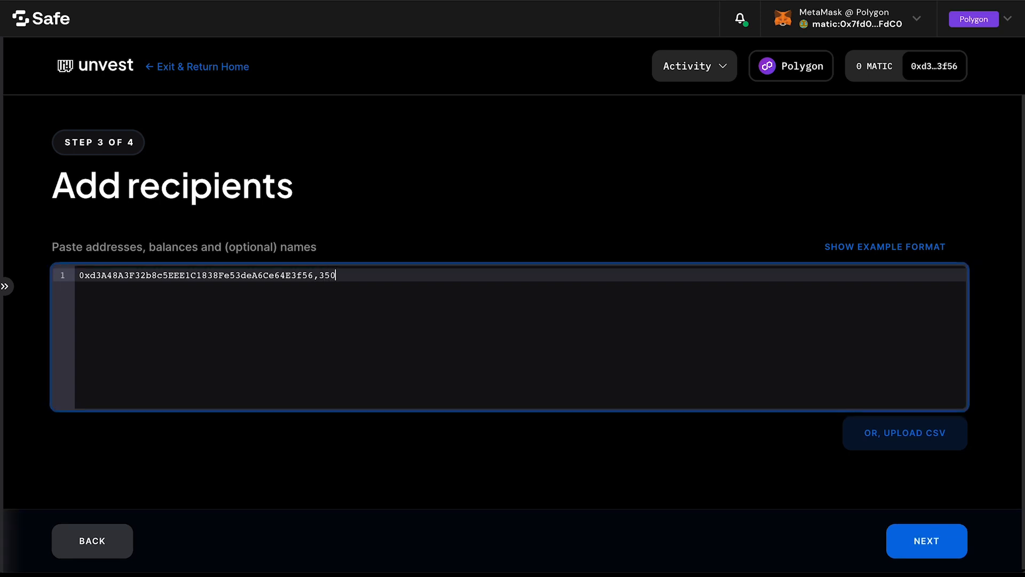
type("000")
key("Left")
left_click(428, 276)
type(",MultisigWithUnvest")
left_click(573, 475)
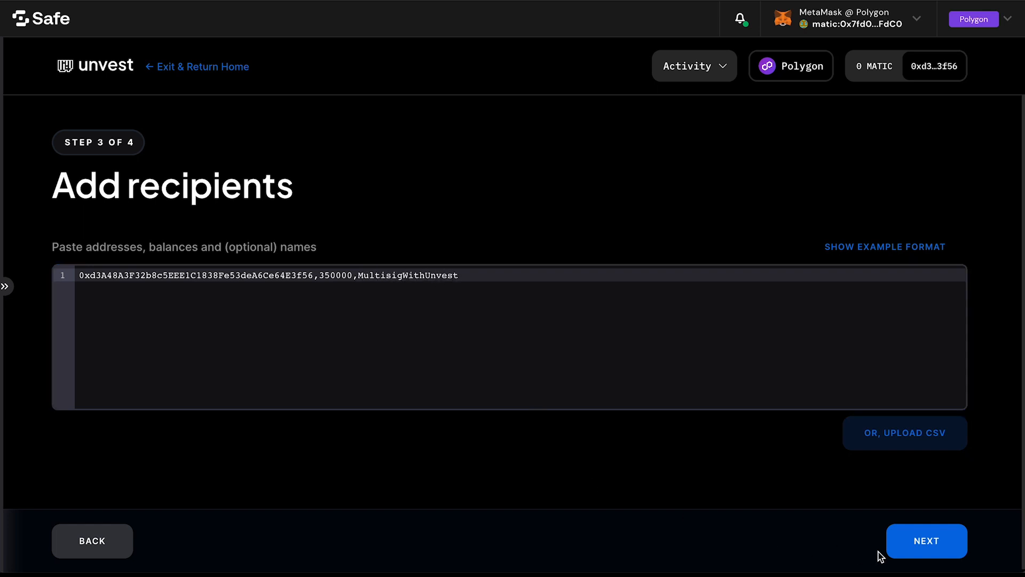
left_click(915, 539)
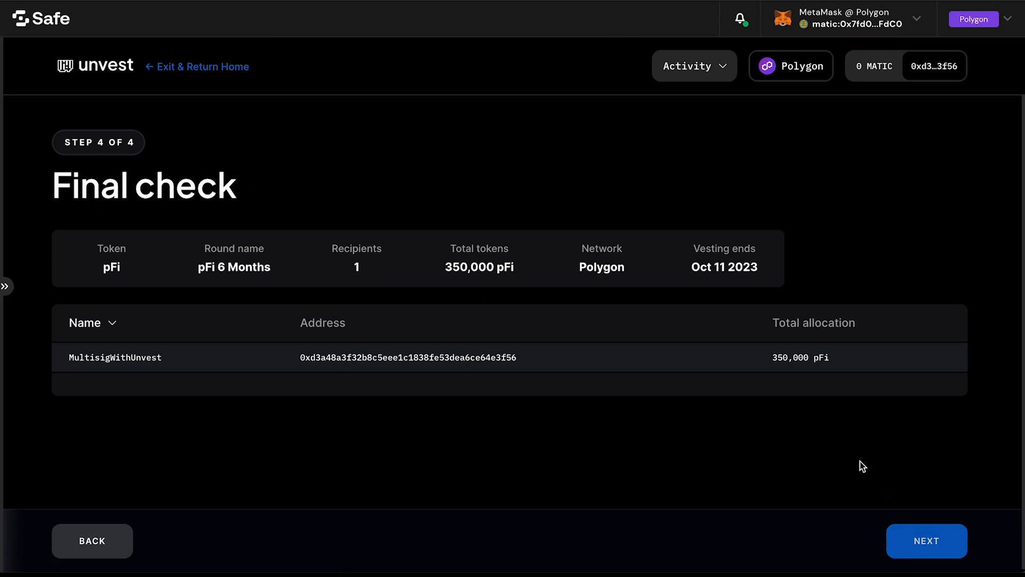
Step: Accept the final check and start creating the vesting token, acknowledging the wrapped token transfer fee
left_click(932, 537)
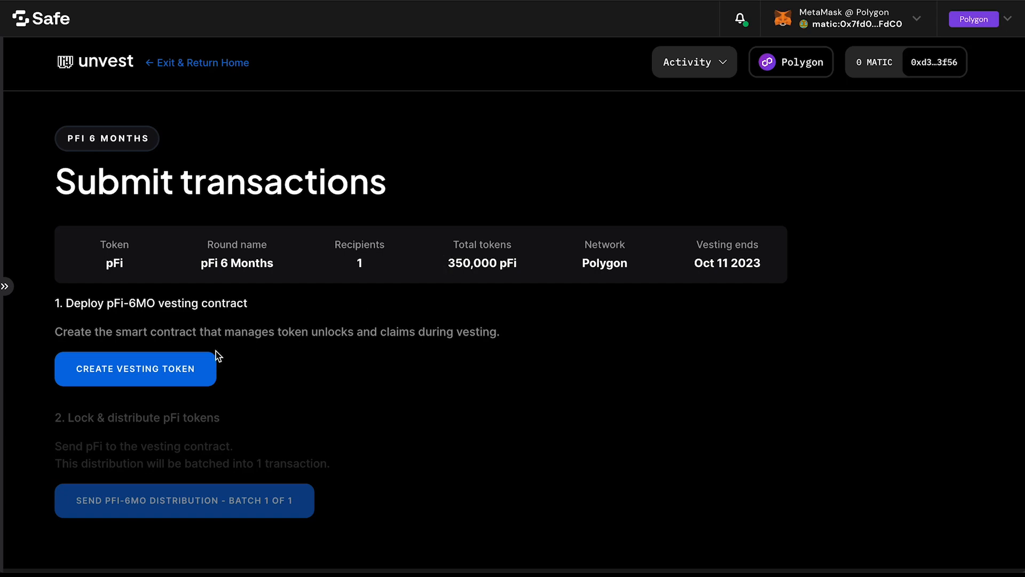
left_click(160, 367)
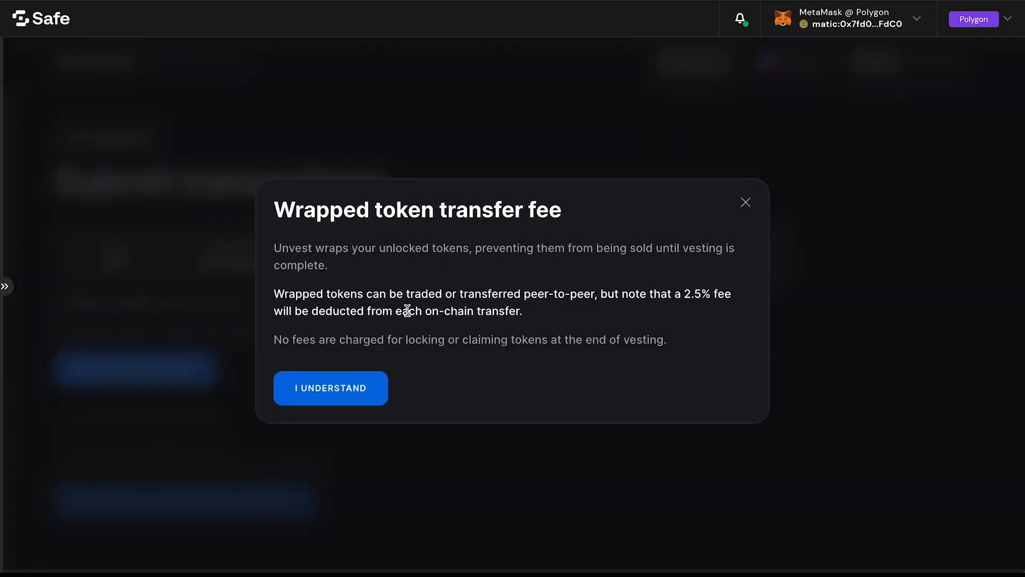
left_click(361, 389)
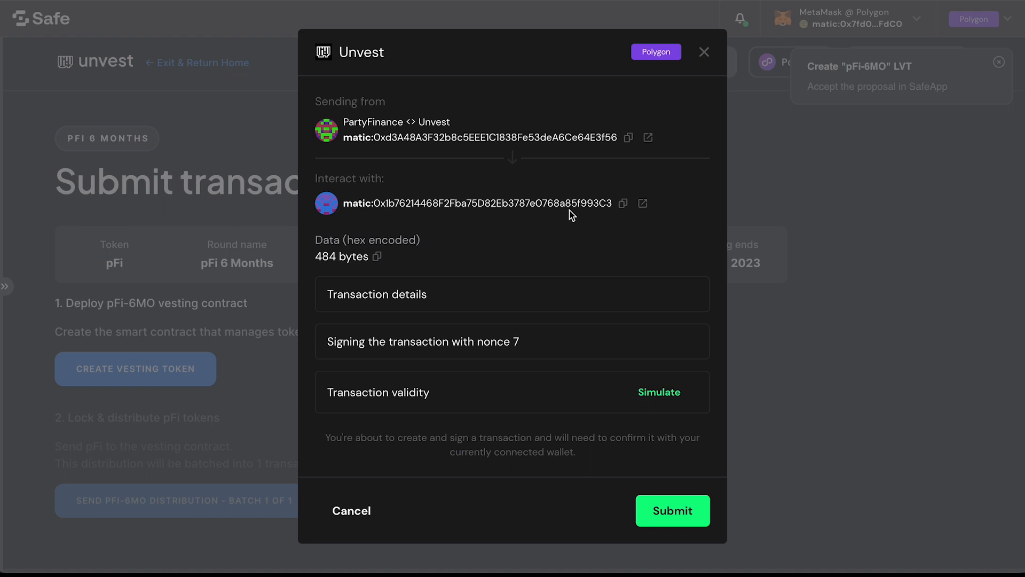
Step: Submit the vesting token creation transaction with nonce 7 and sign its signature request in MetaMask
left_click(674, 518)
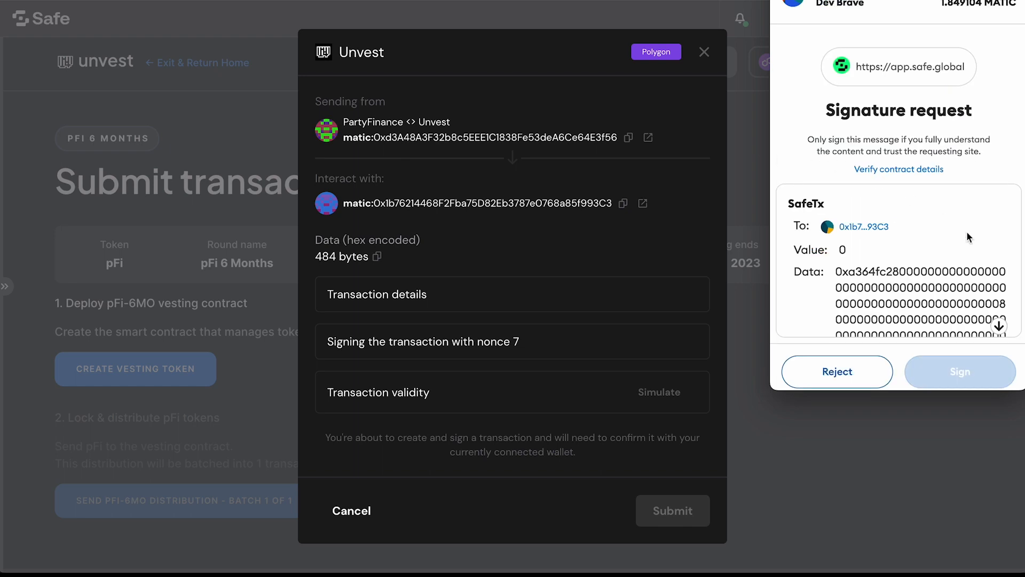
scroll(969, 238, "down", 10)
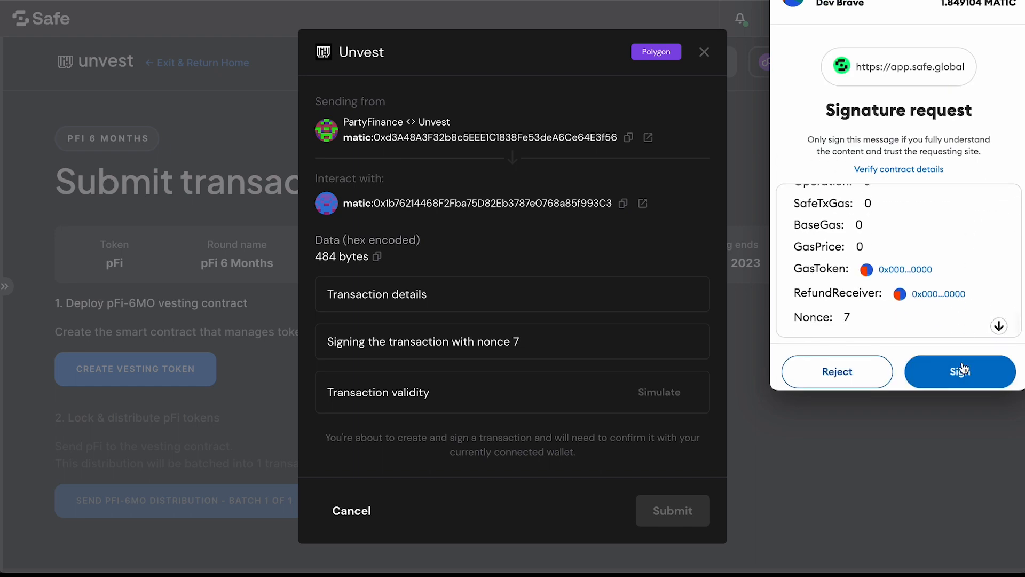
left_click(961, 370)
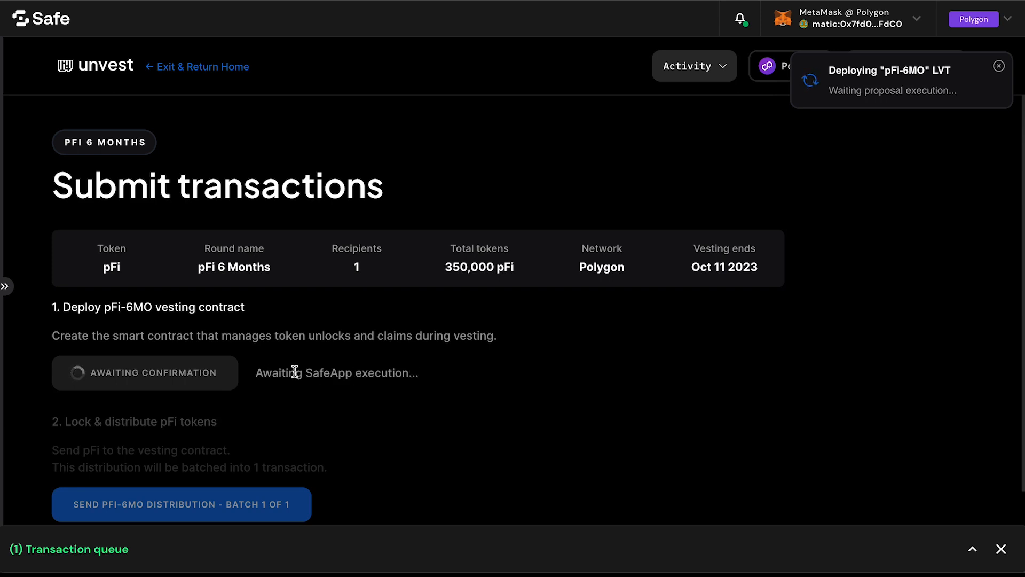
Step: Check the confirmation status of the createVestingToken transaction in the queue
left_click(972, 548)
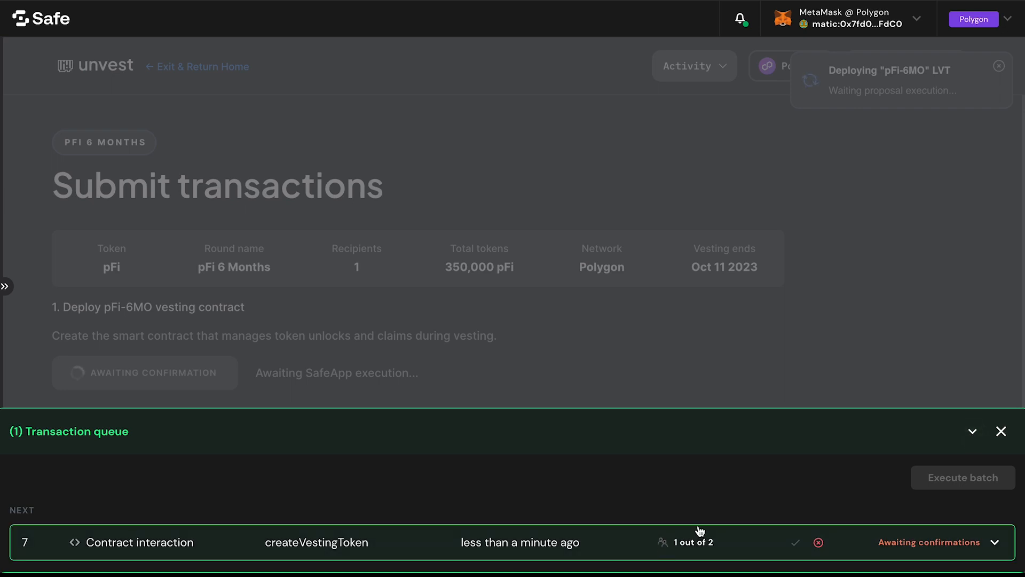
left_click(972, 431)
scroll(724, 373, "down", 1)
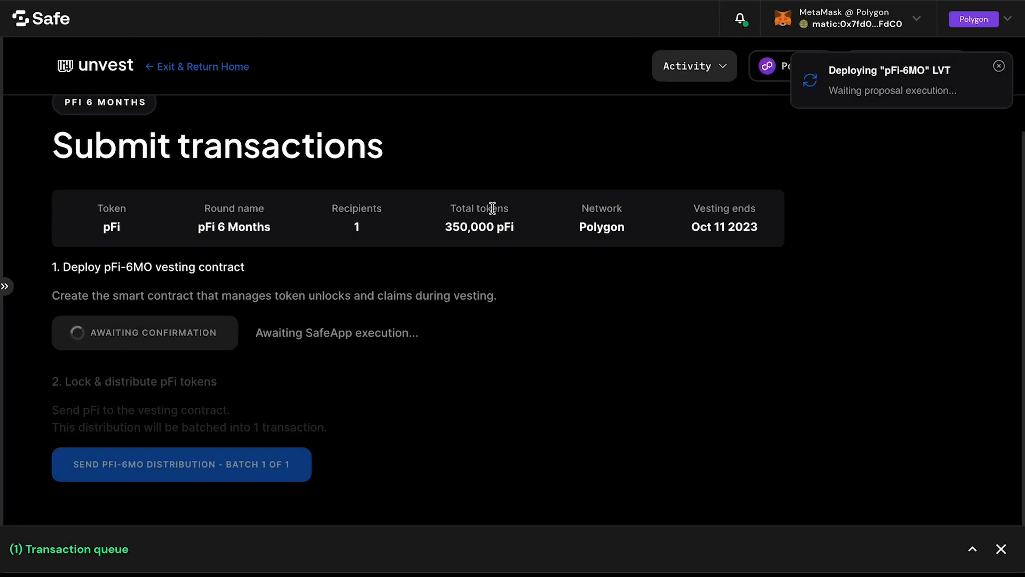
Step: Review the pFi 6 Months vesting details in the activity list and recheck the queued createVestingToken transaction
left_click(723, 73)
left_click(683, 155)
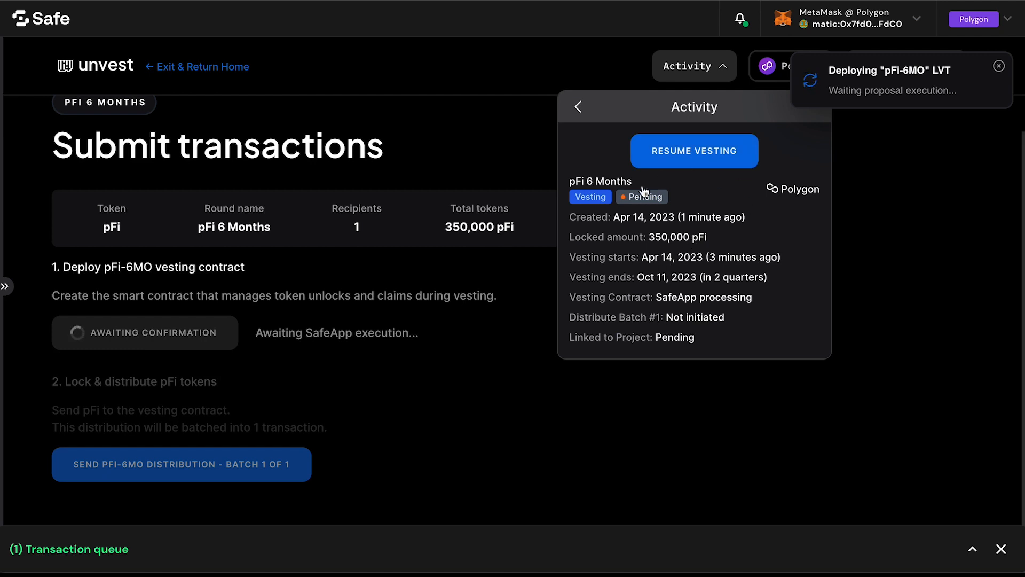
left_click(578, 109)
left_click(513, 127)
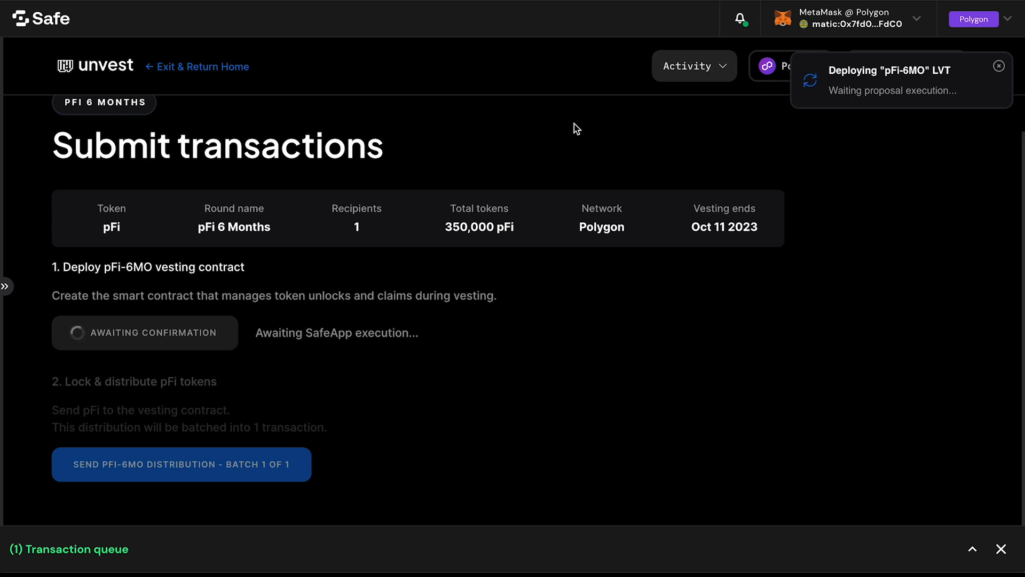
left_click(969, 548)
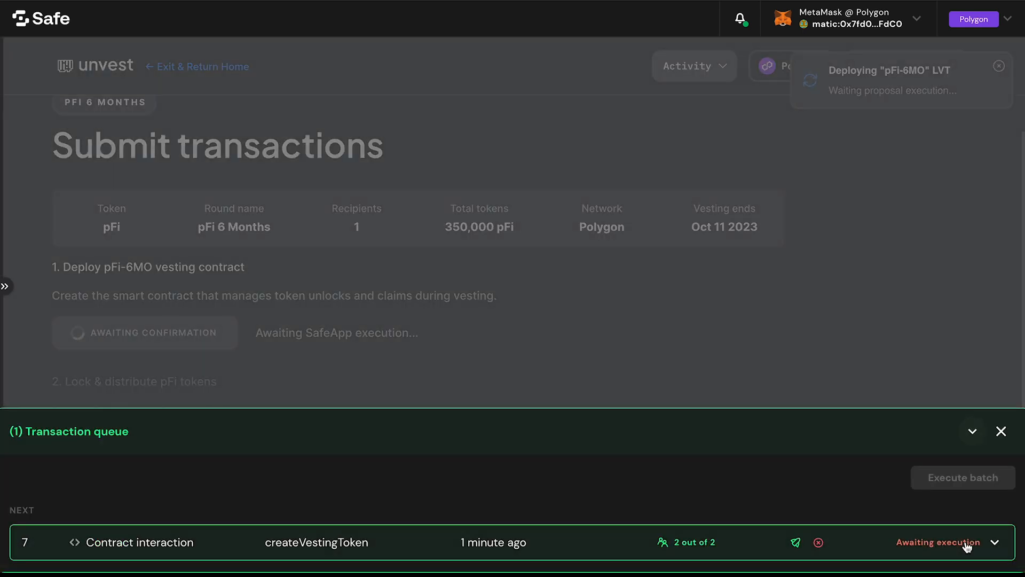
left_click(970, 432)
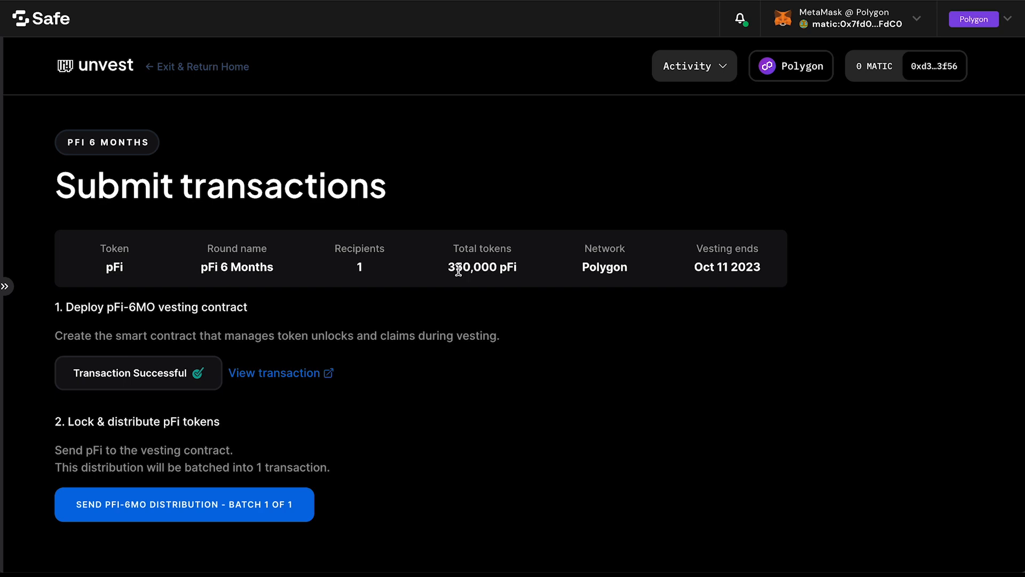
Step: Start sending the pFi-6MO distribution batch 1 of 1 and inspect the details of its approve action and Action 2
left_click(262, 520)
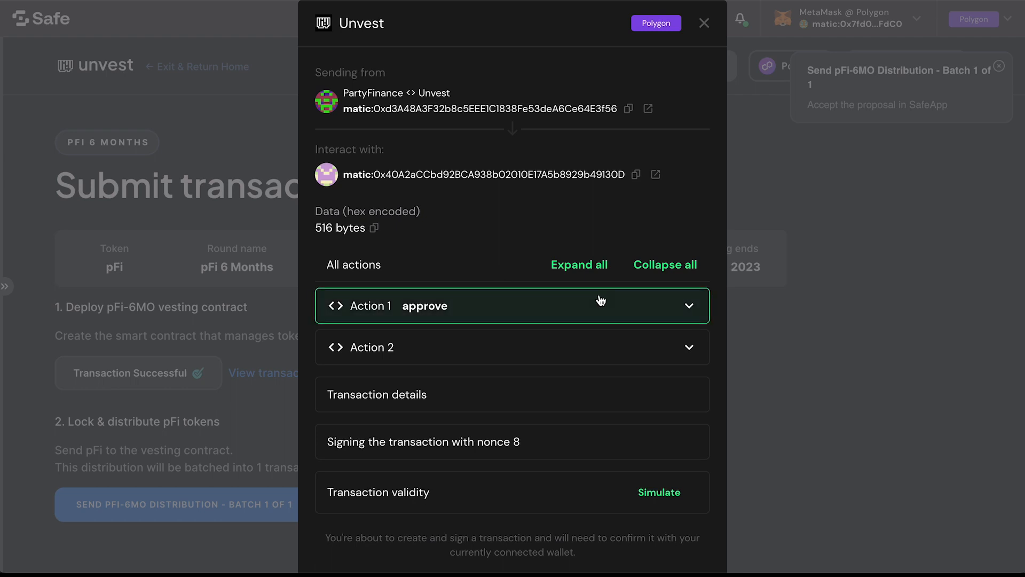
left_click(684, 303)
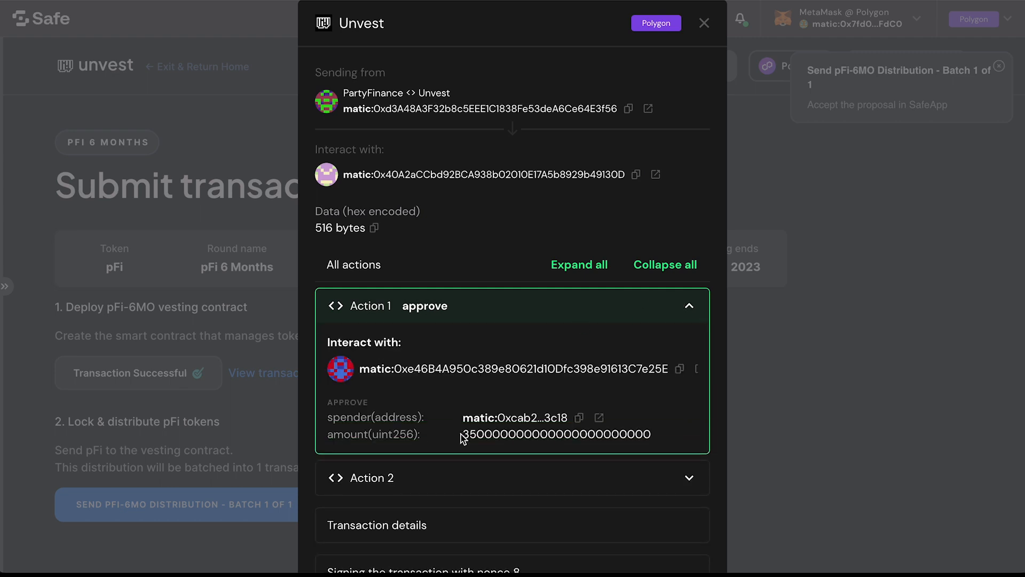
left_click_drag(462, 434, 647, 434)
left_click(687, 306)
left_click(672, 348)
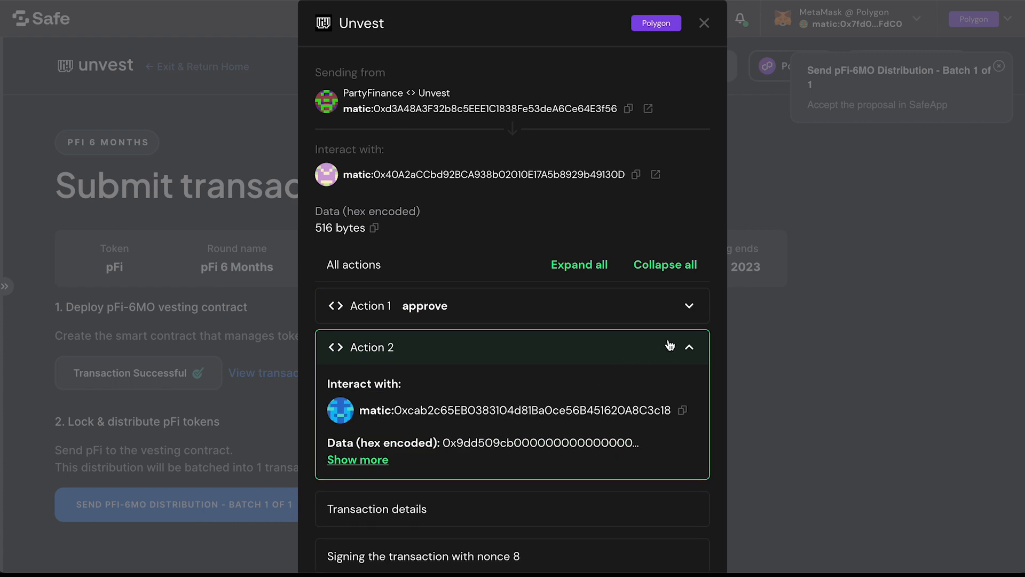
left_click(692, 350)
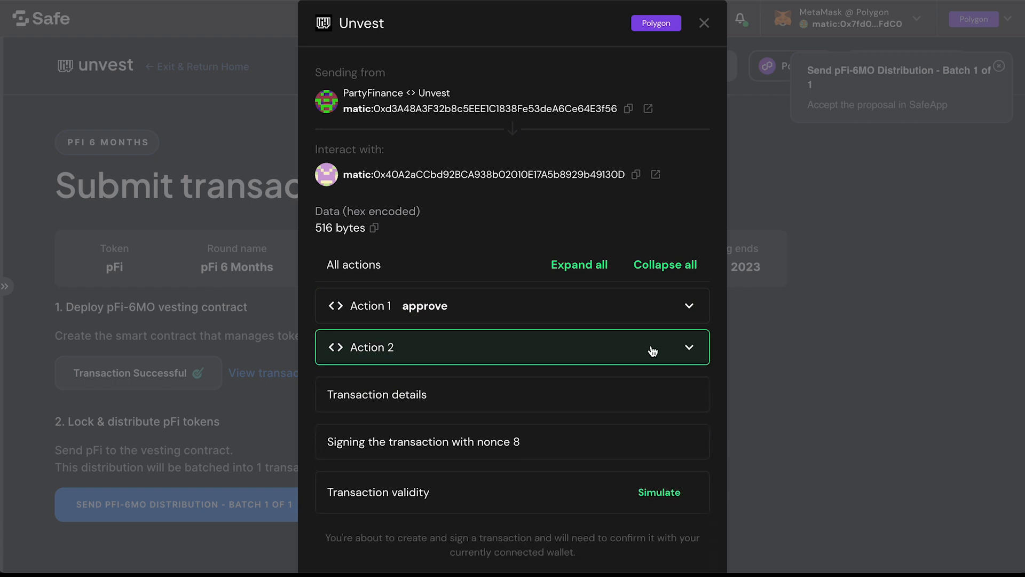
Step: Submit the pFi-6MO distribution transaction with nonce 8 and sign its signature request in MetaMask
scroll(643, 347, "down", 3)
left_click(658, 537)
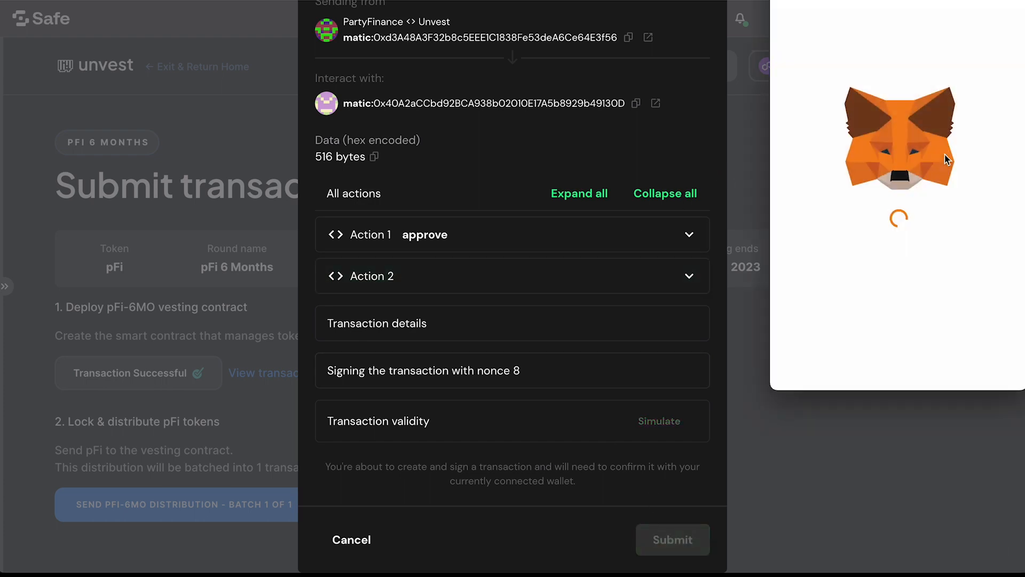
scroll(965, 257, "down", 5)
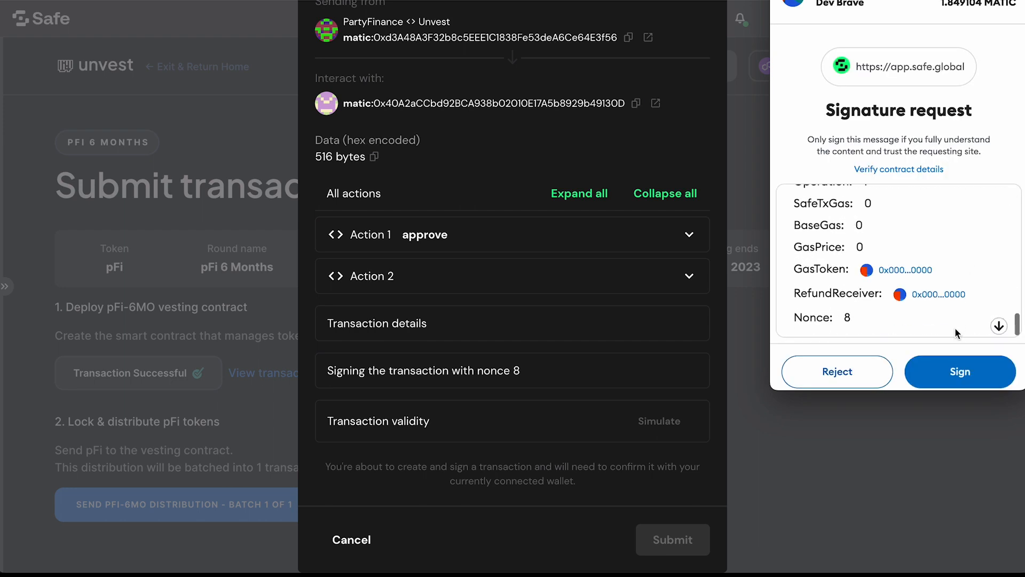
left_click(944, 369)
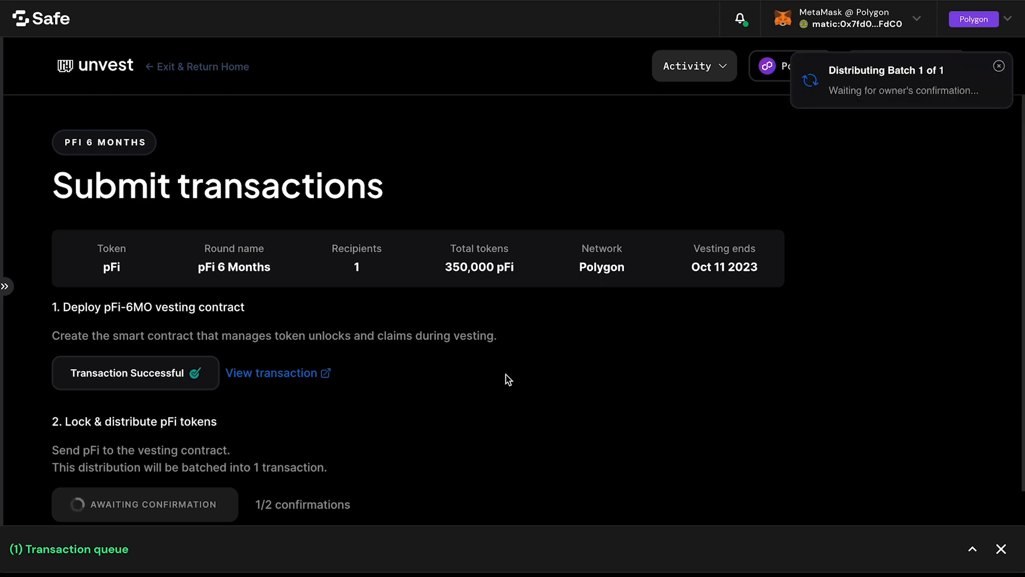
Step: Execute the queued MultiSendCallOnly transaction with nonce 8, confirming it in MetaMask with the Aggressive gas option
scroll(509, 376, "down", 1)
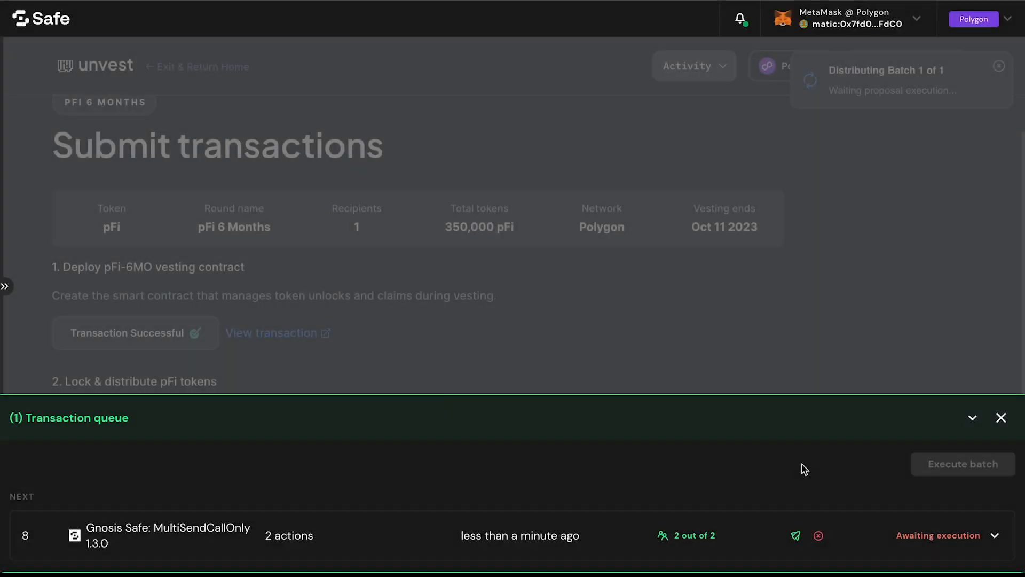
left_click(795, 536)
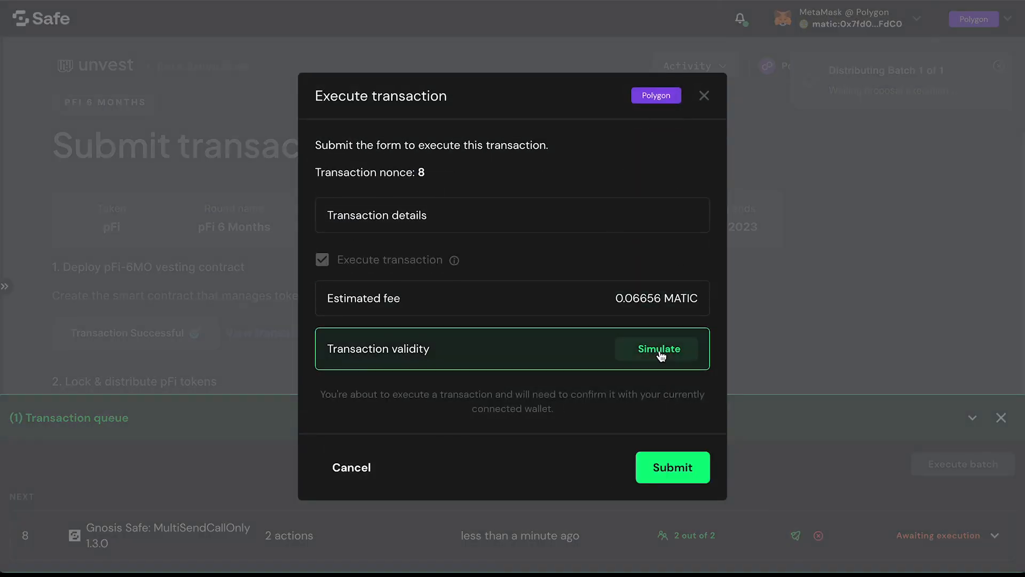
left_click(661, 464)
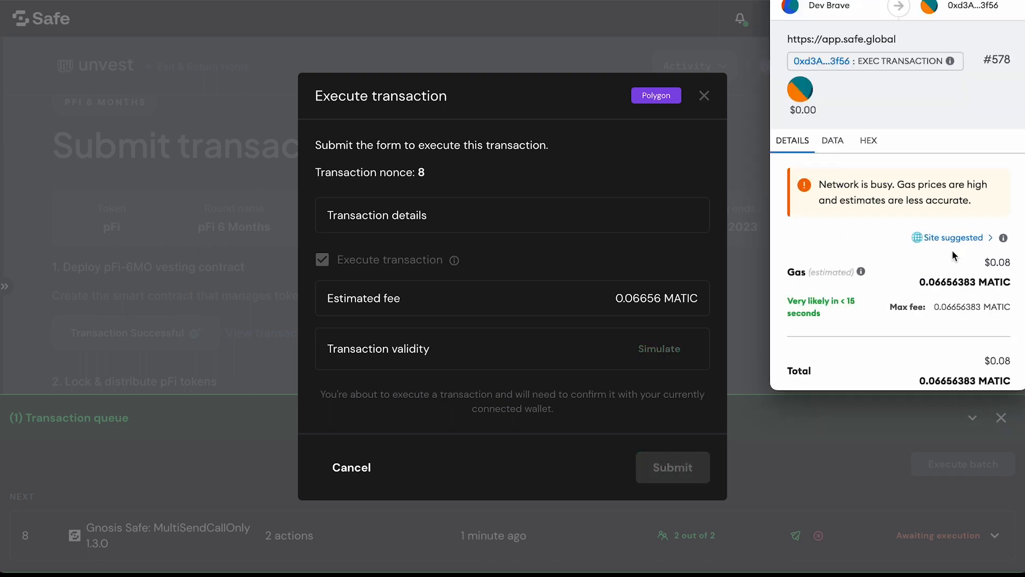
scroll(953, 250, "down", 3)
left_click(961, 85)
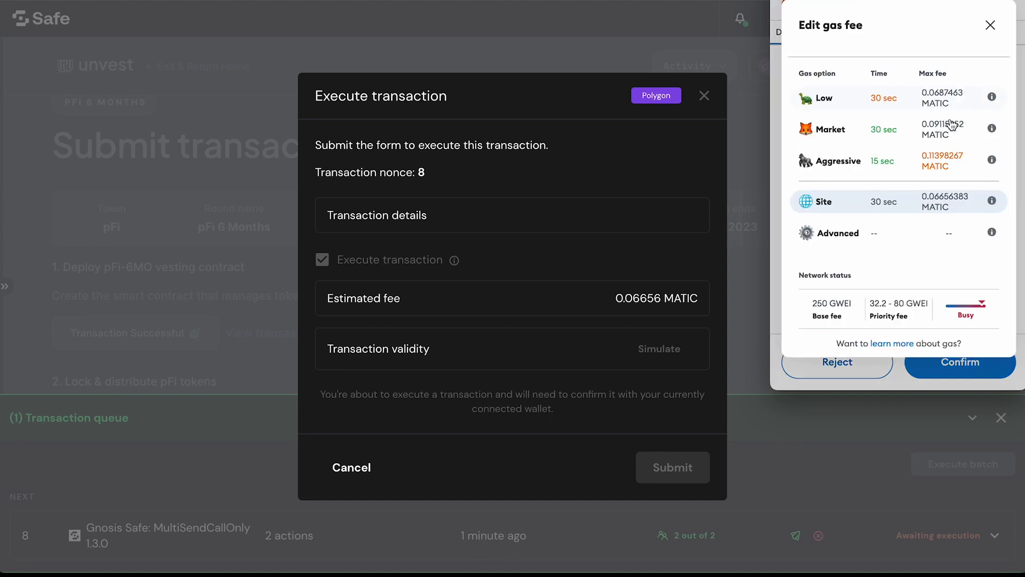
left_click(923, 160)
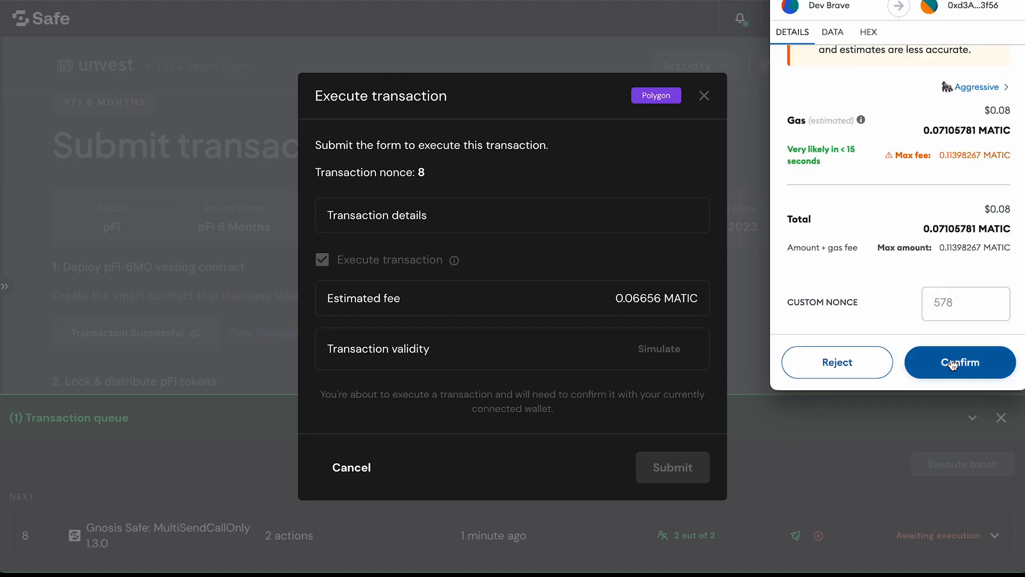
left_click(953, 363)
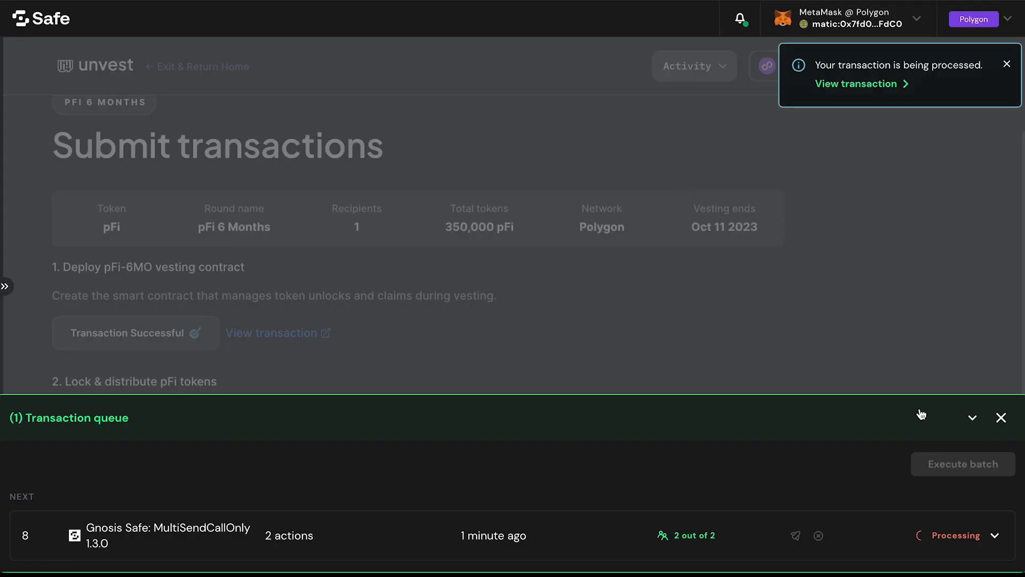
left_click(970, 422)
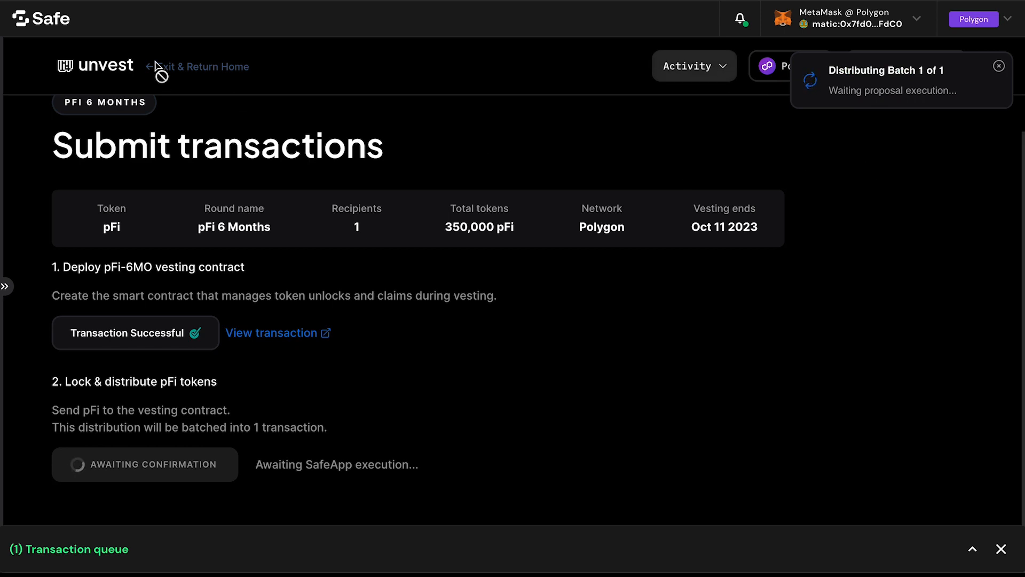
Step: Reload Unvest into the Team dashboard and resume the pFi 6 Months vesting after checking its Distribute Batch #1 status in the recent activity
left_click(65, 1)
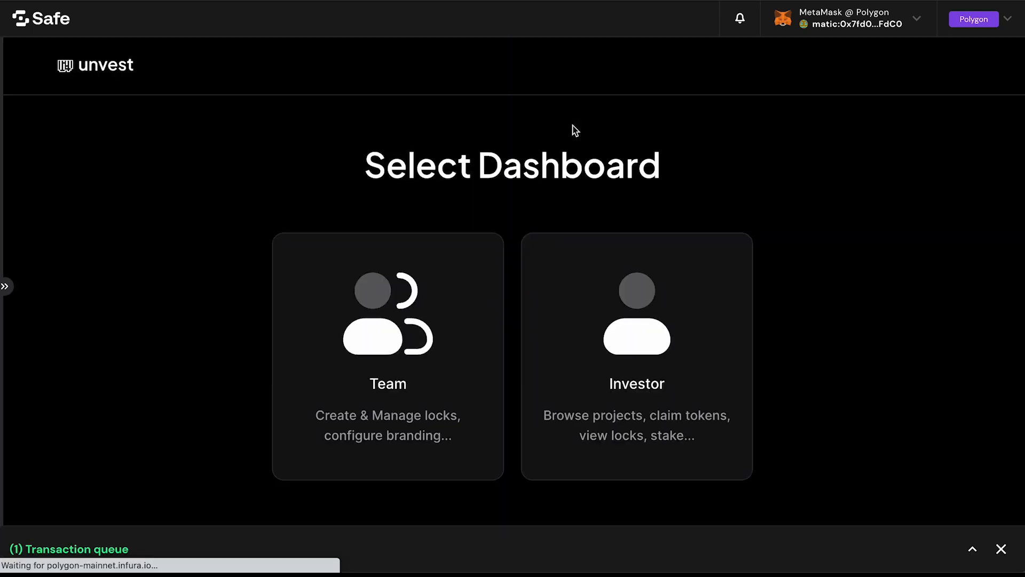
left_click(407, 328)
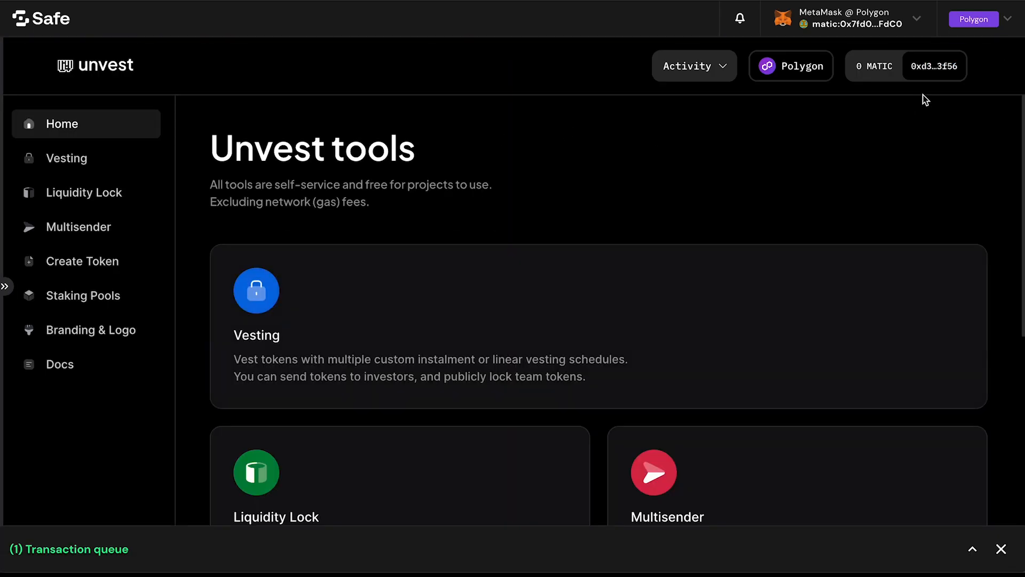
left_click(705, 79)
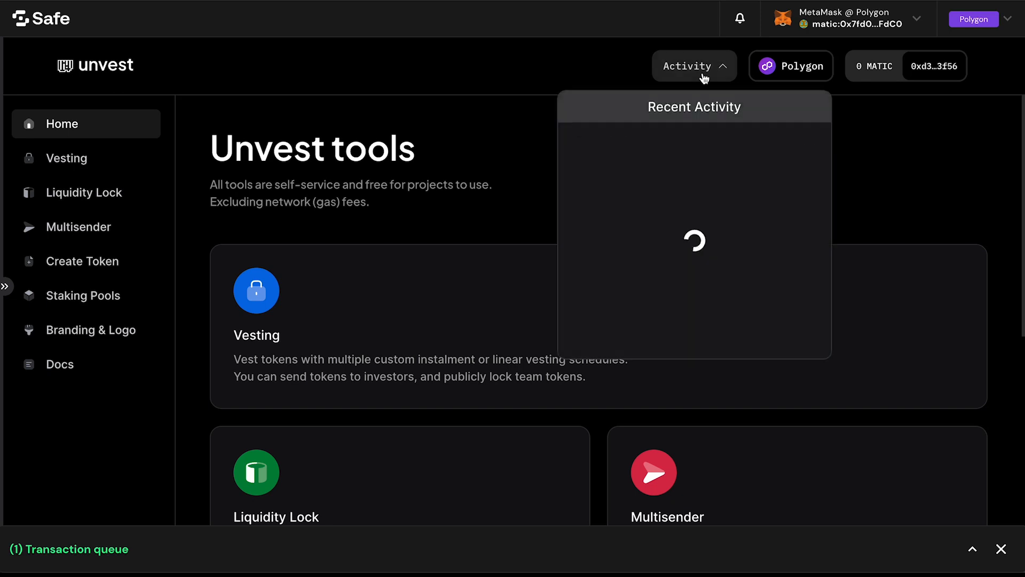
left_click(667, 151)
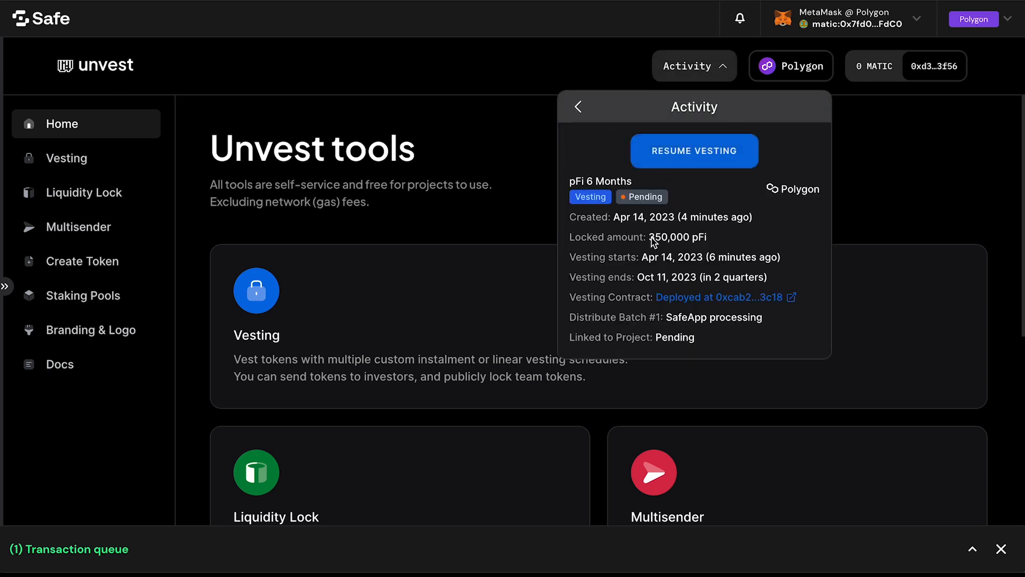
left_click_drag(594, 319, 779, 327)
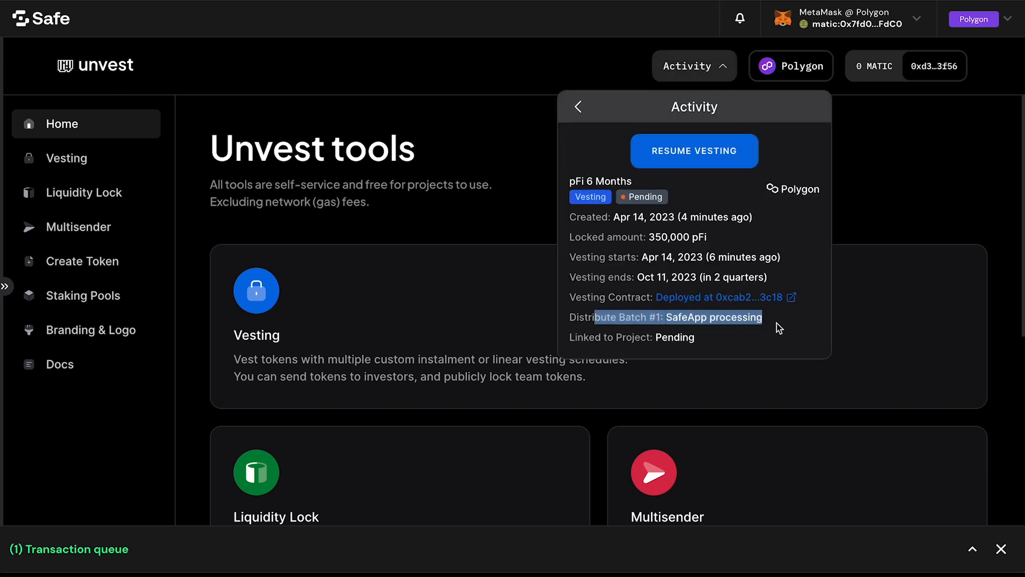
left_click(711, 319)
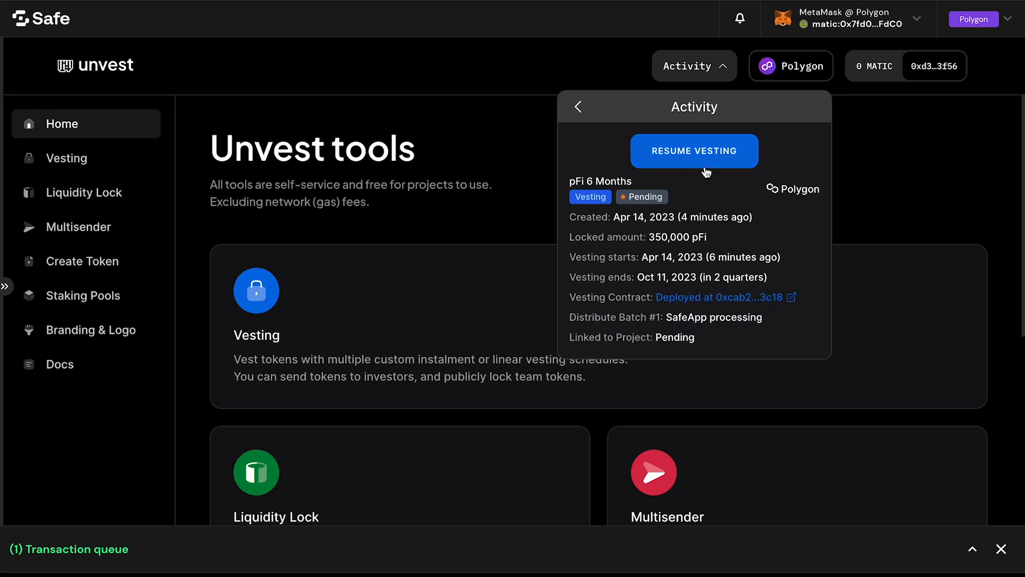
left_click(694, 152)
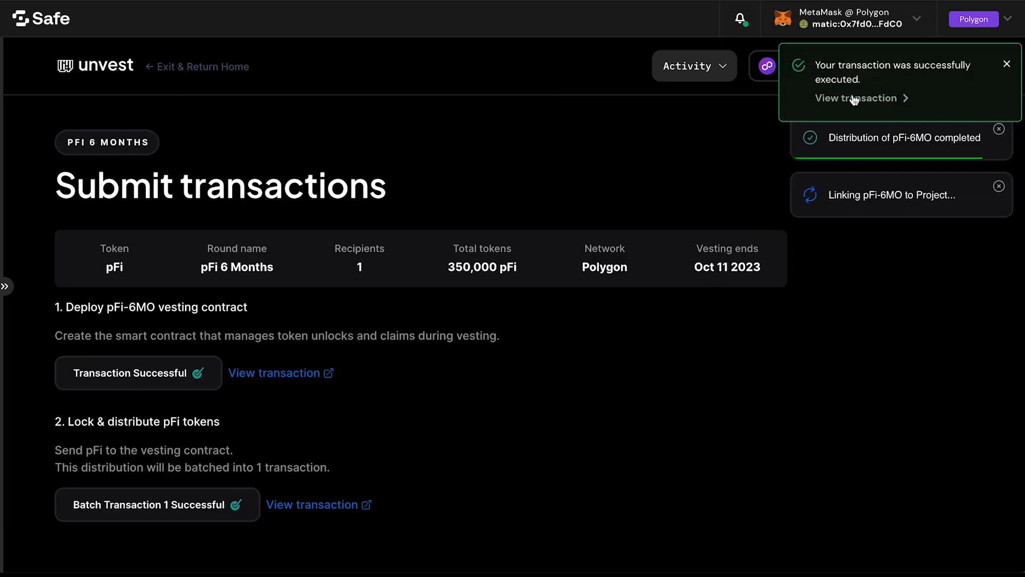
left_click(1006, 65)
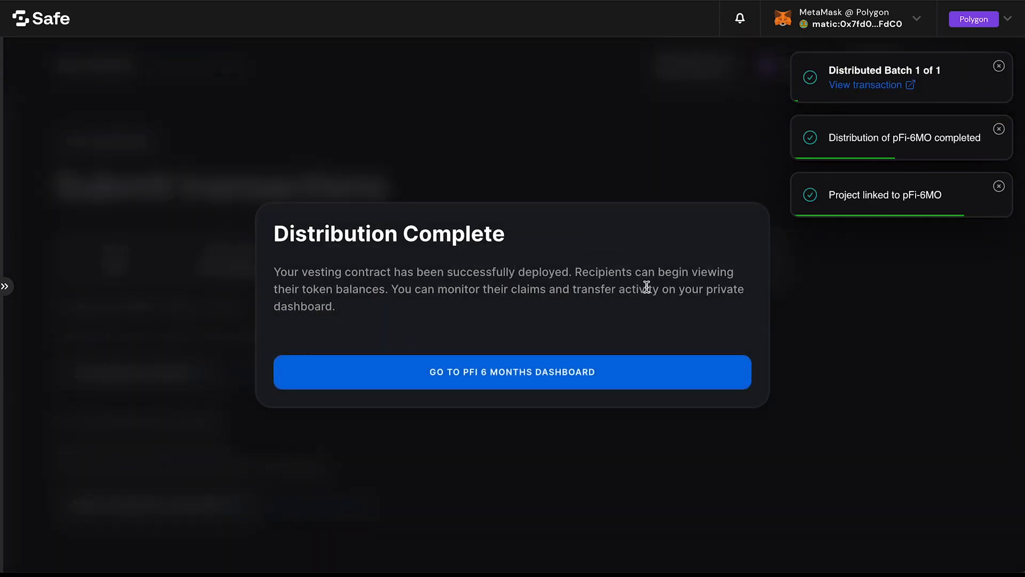
Step: Open the pFi 6 Months dashboard and inspect the recipient allocations of MultisigWithUnvest
left_click(563, 377)
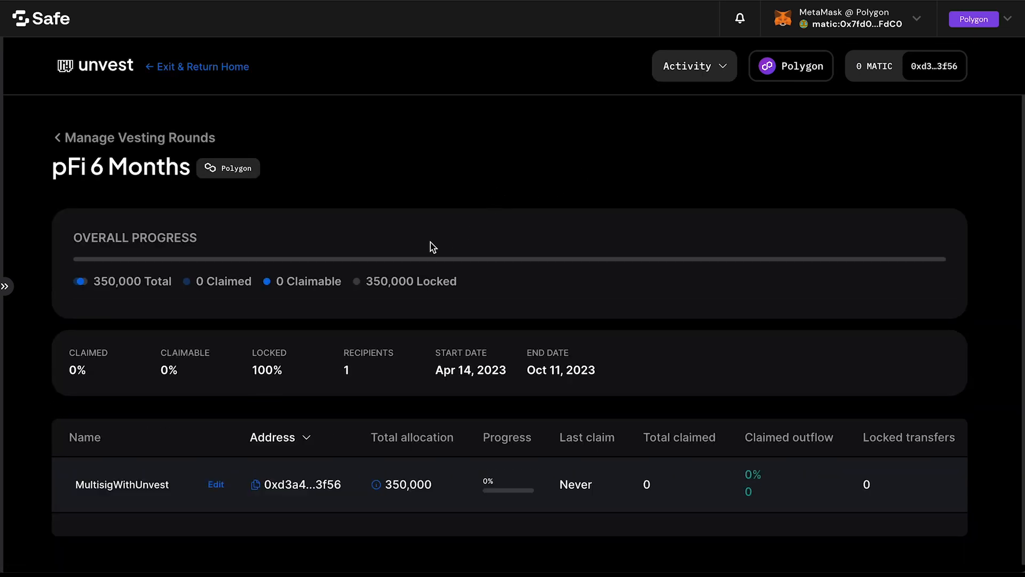
left_click(404, 484)
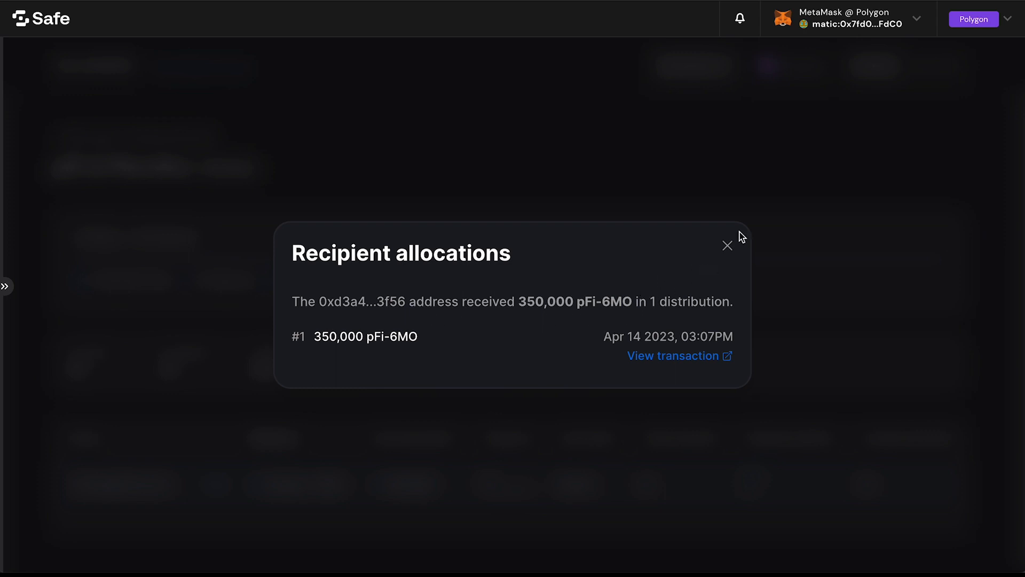
left_click(729, 243)
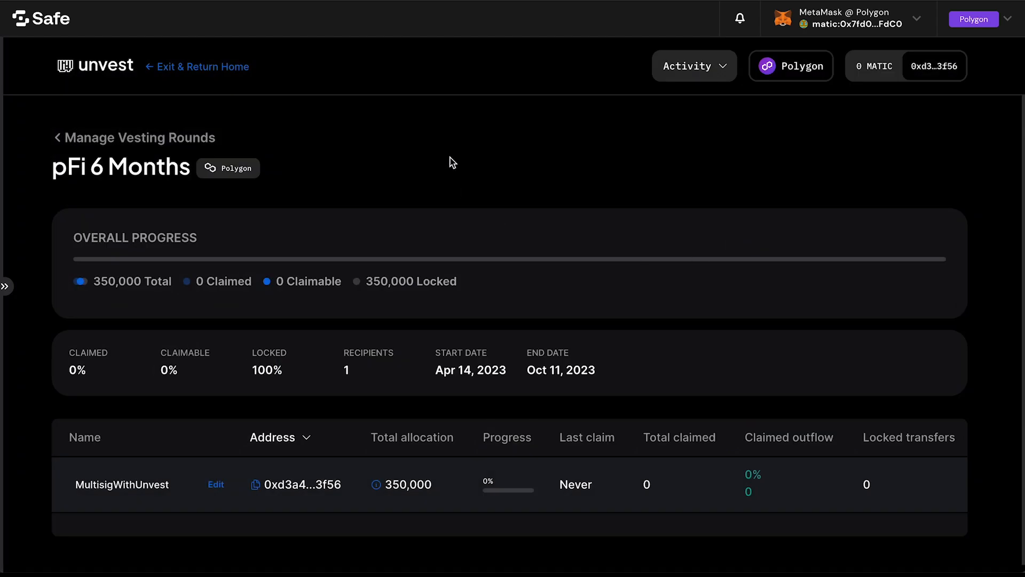